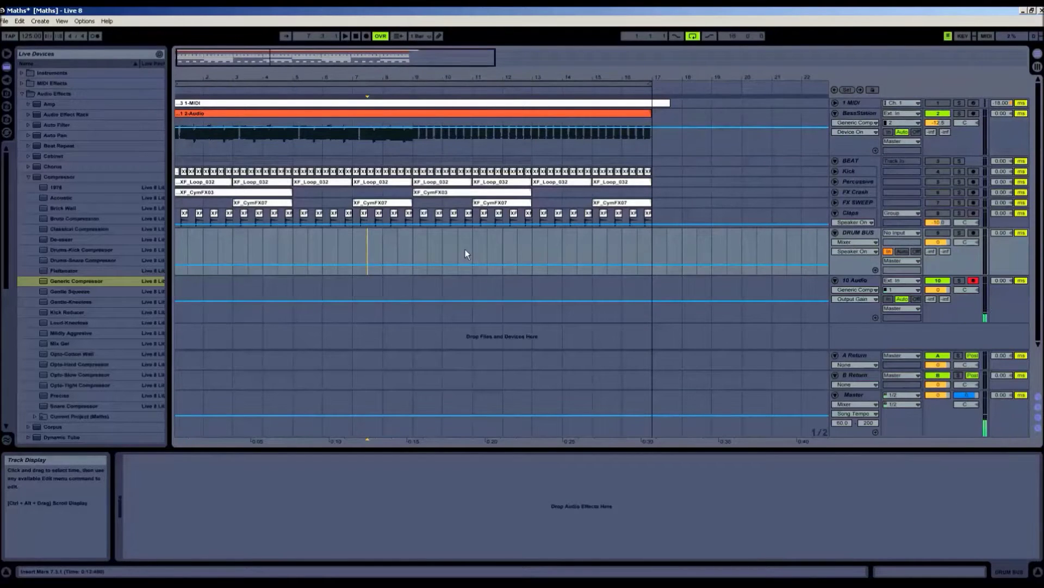
Step: Show the BassStation track's effect chain, fit the arrangement from bar 1 into view, and play it from the start
{"action": "left_click", "coordinate": [356, 36]}
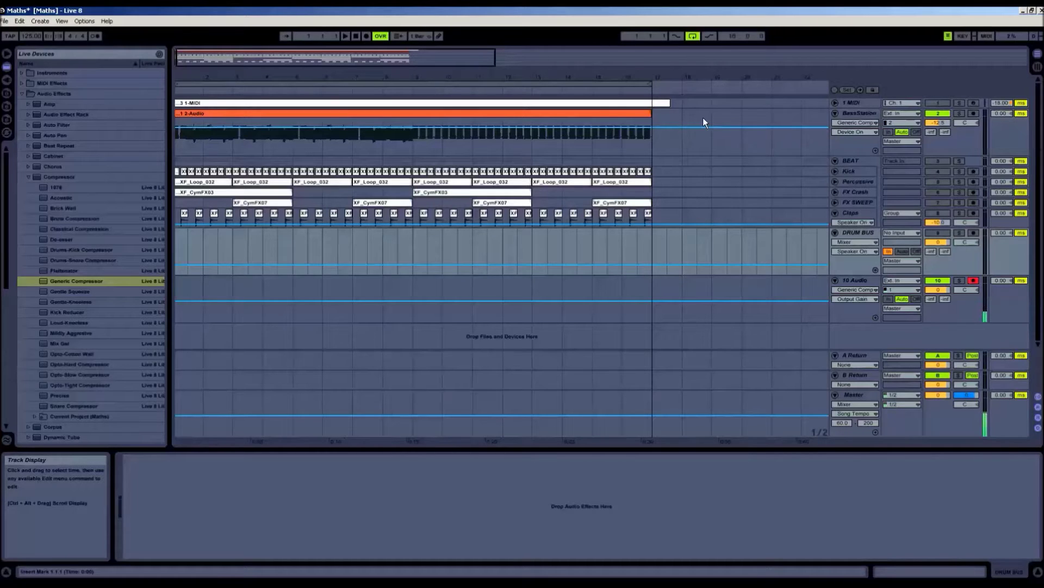
{"action": "left_click", "coordinate": [858, 113]}
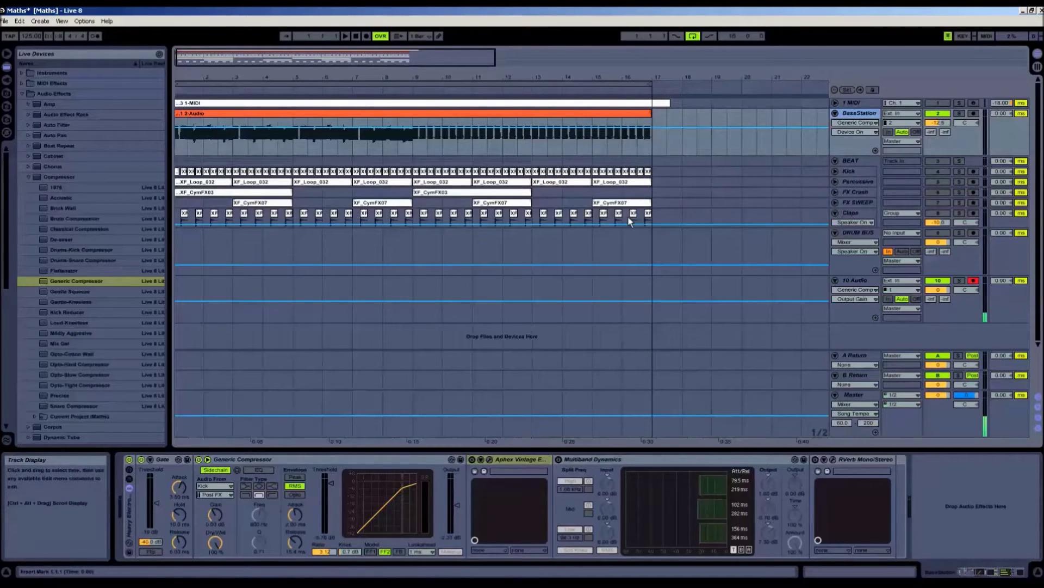
{"action": "mouse_move", "coordinate": [361, 63]}
{"action": "left_mouse_down"}
{"action": "mouse_move", "coordinate": [361, 81]}
{"action": "mouse_move", "coordinate": [361, 70]}
{"action": "left_mouse_up"}
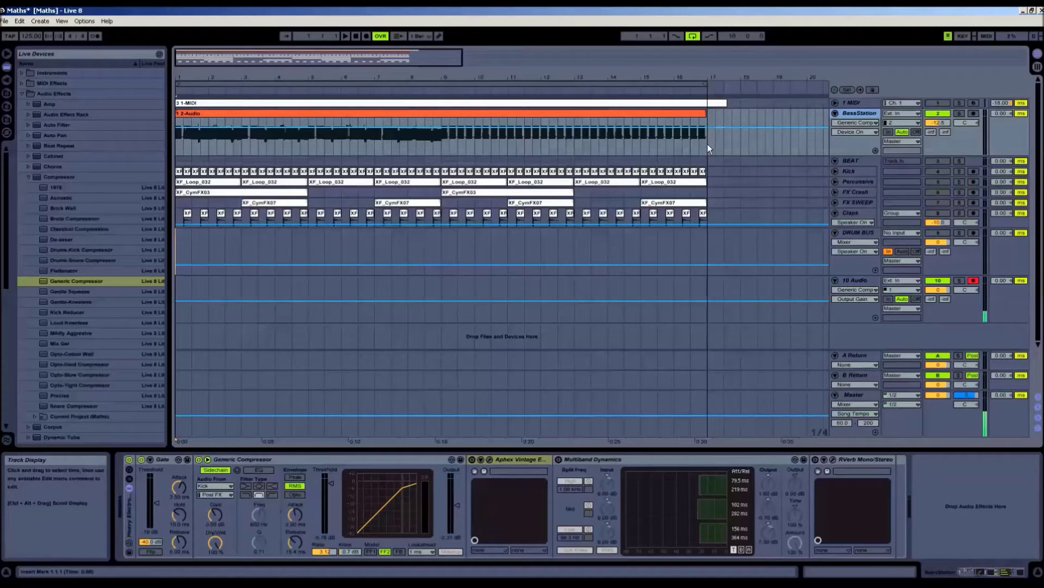
{"action": "left_click", "coordinate": [376, 112]}
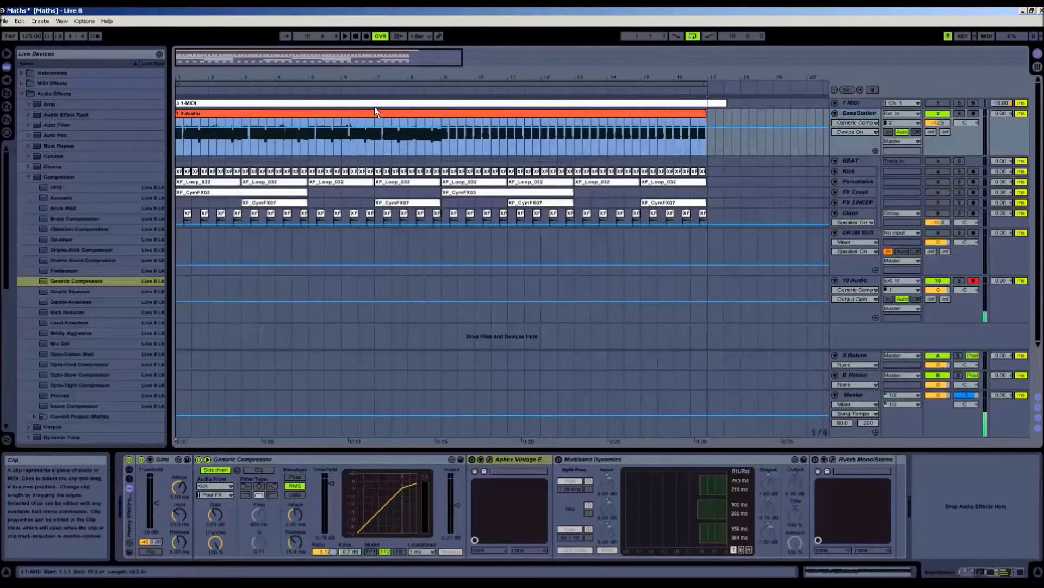
{"action": "left_click", "coordinate": [356, 34]}
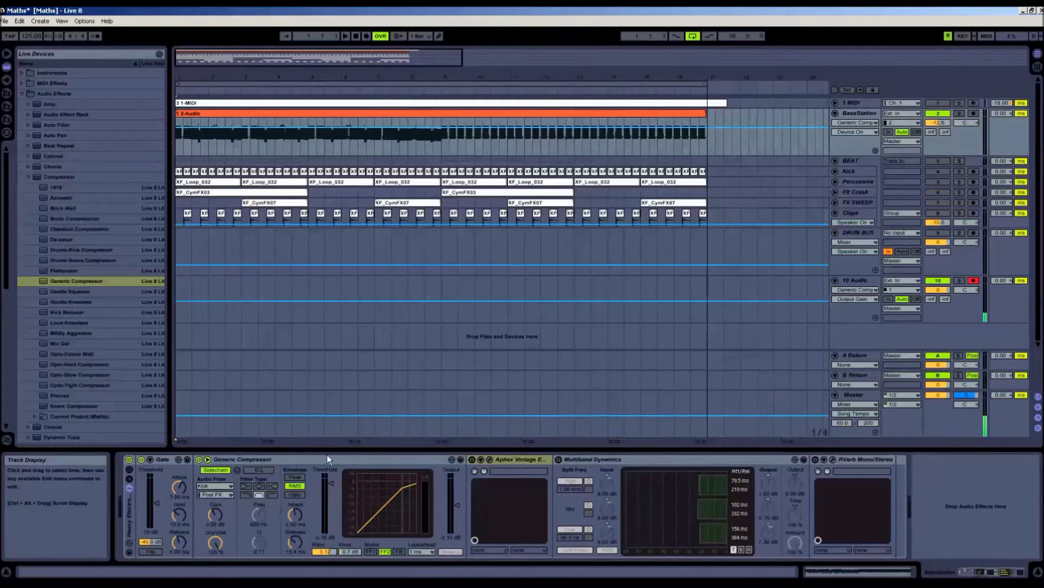
{"action": "key", "text": "space"}
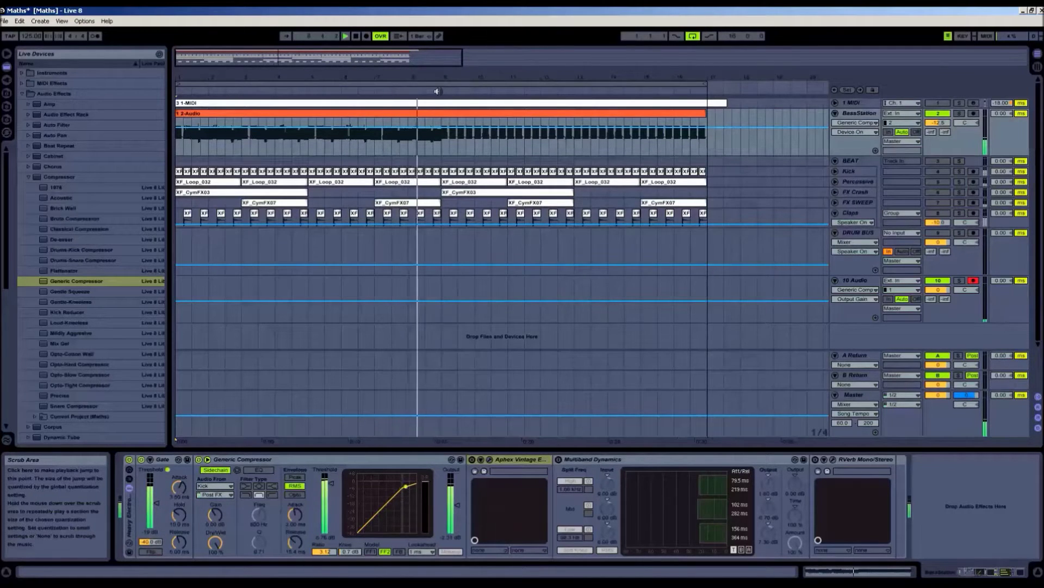
{"action": "left_click", "coordinate": [356, 36]}
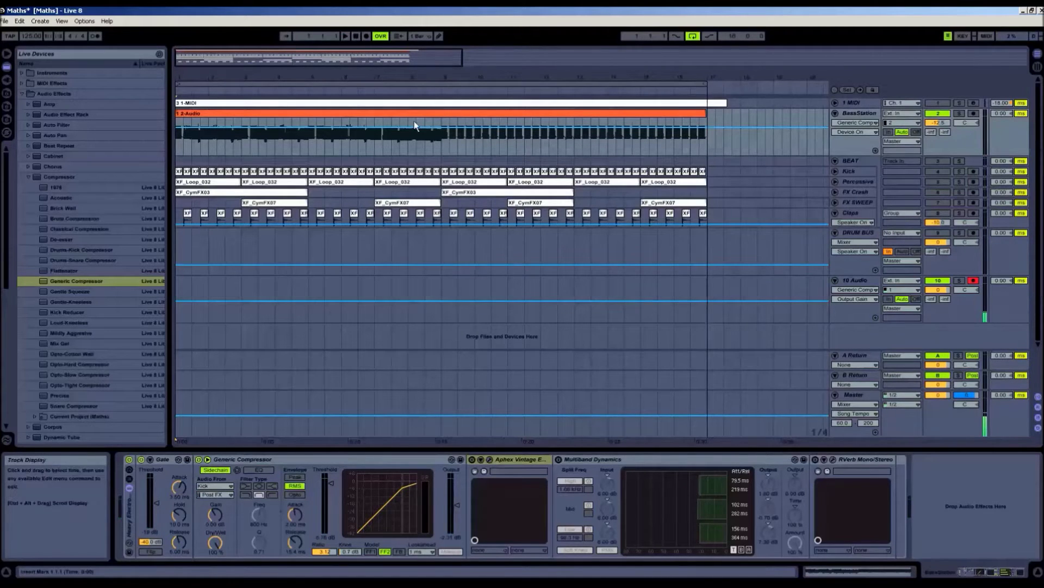
Step: Unfold the 1 MIDI track to examine its notes, fold it again and select the BassStation audio clip
{"action": "left_click", "coordinate": [837, 102]}
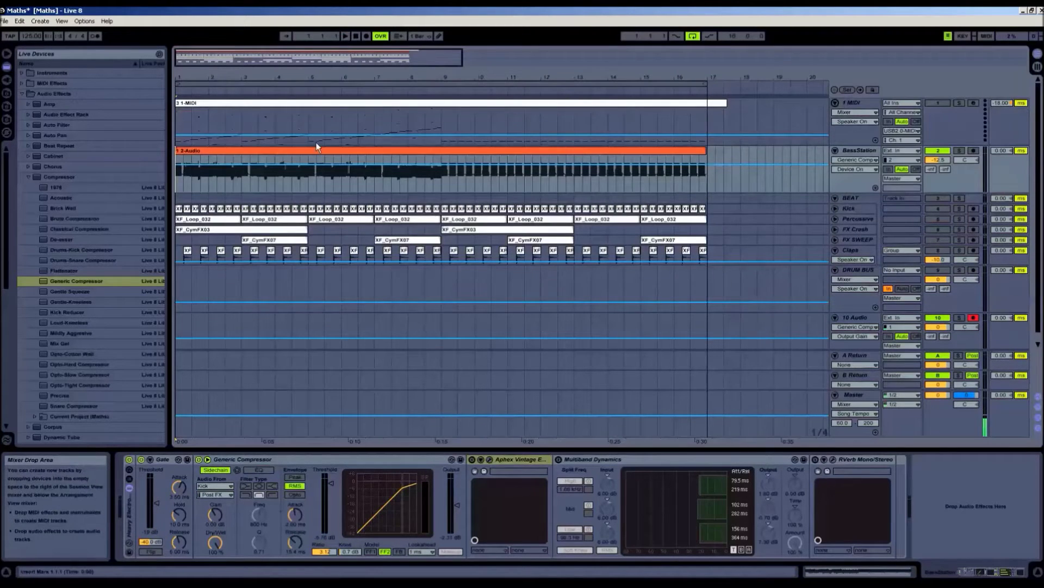
{"action": "left_click", "coordinate": [835, 103]}
{"action": "left_click", "coordinate": [543, 113]}
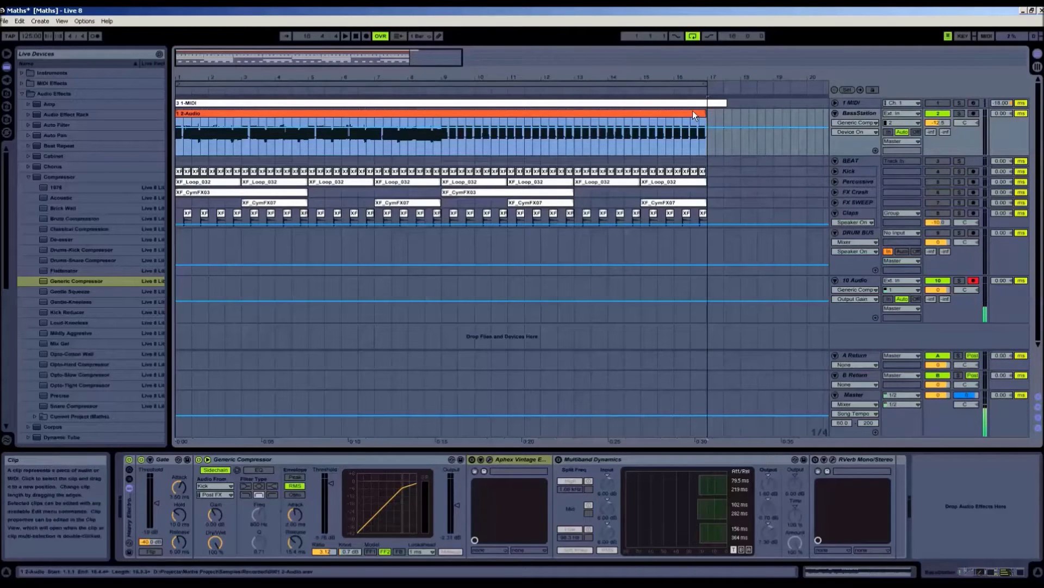
Step: Listen to the BassStation audio from a point in its first half and from just after bar 9
{"action": "left_click", "coordinate": [271, 143]}
{"action": "key", "text": "space"}
{"action": "left_click", "coordinate": [461, 152]}
{"action": "key", "text": "space"}
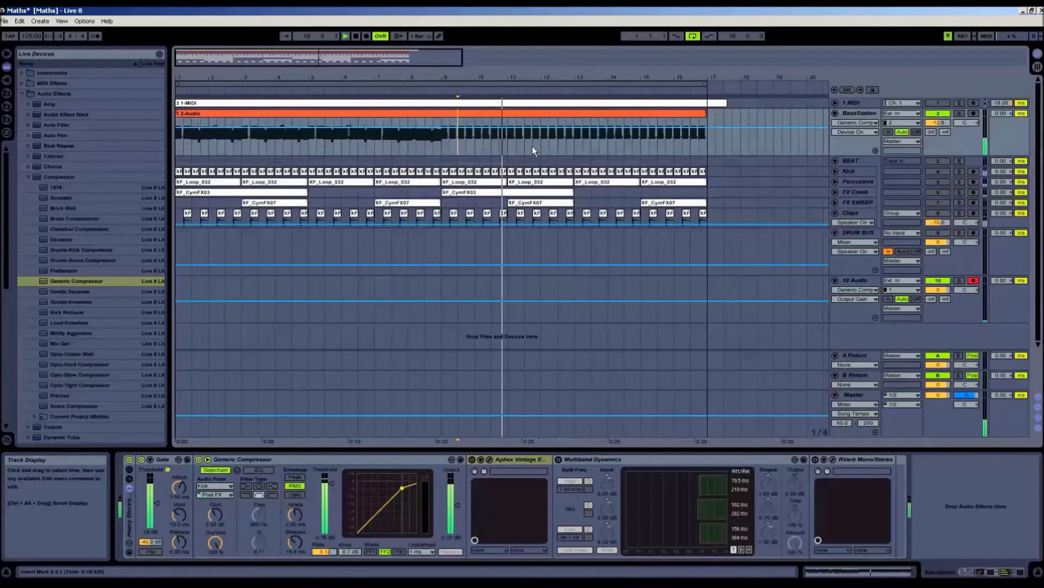
{"action": "key", "text": "space"}
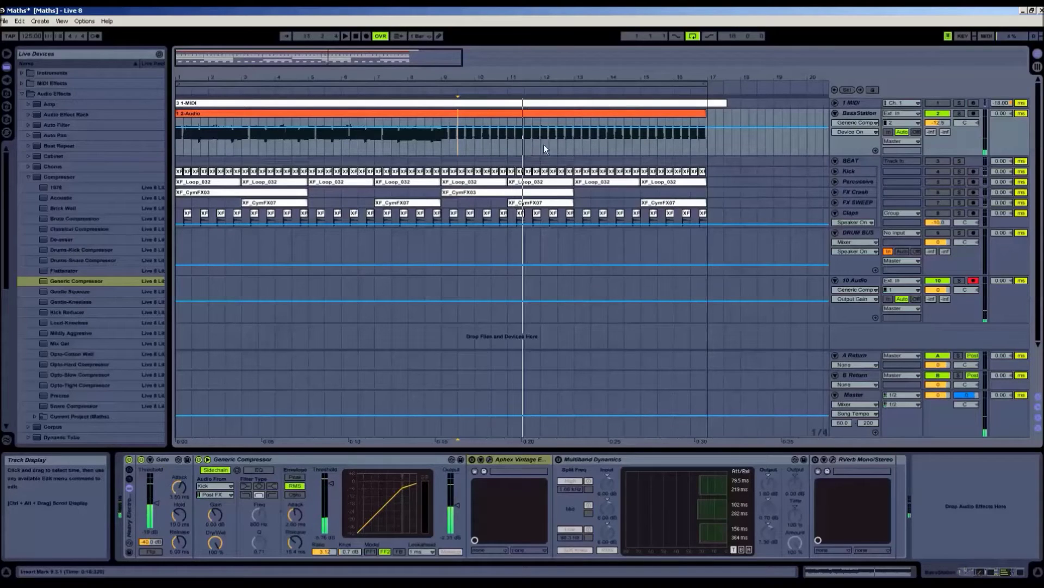
{"action": "left_click", "coordinate": [655, 112]}
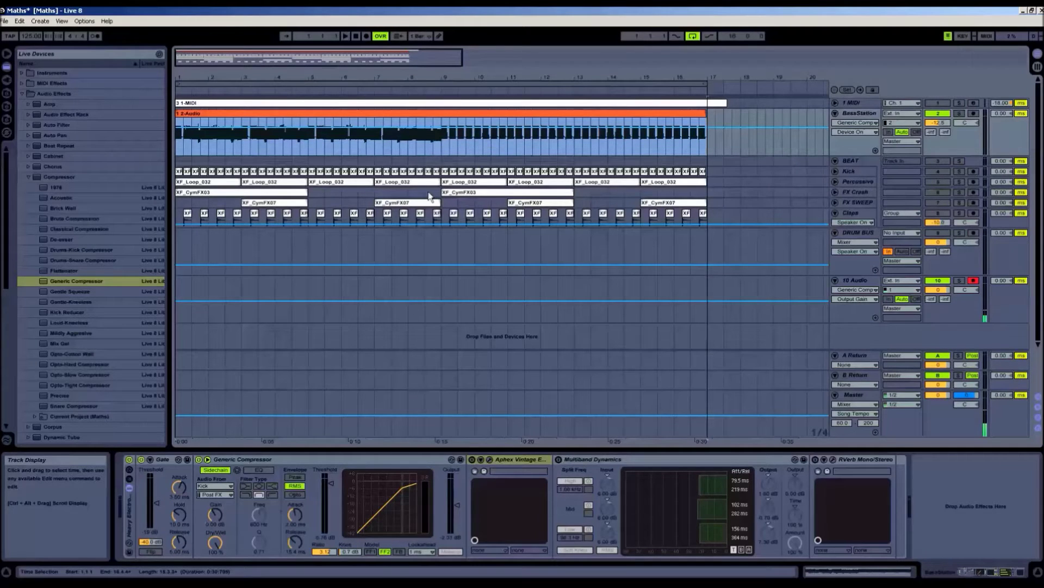
Step: Enable the Aphex Vintage Exciter in the BassStation chain and open its plug-in window clear of the track's clip
{"action": "left_click", "coordinate": [374, 461]}
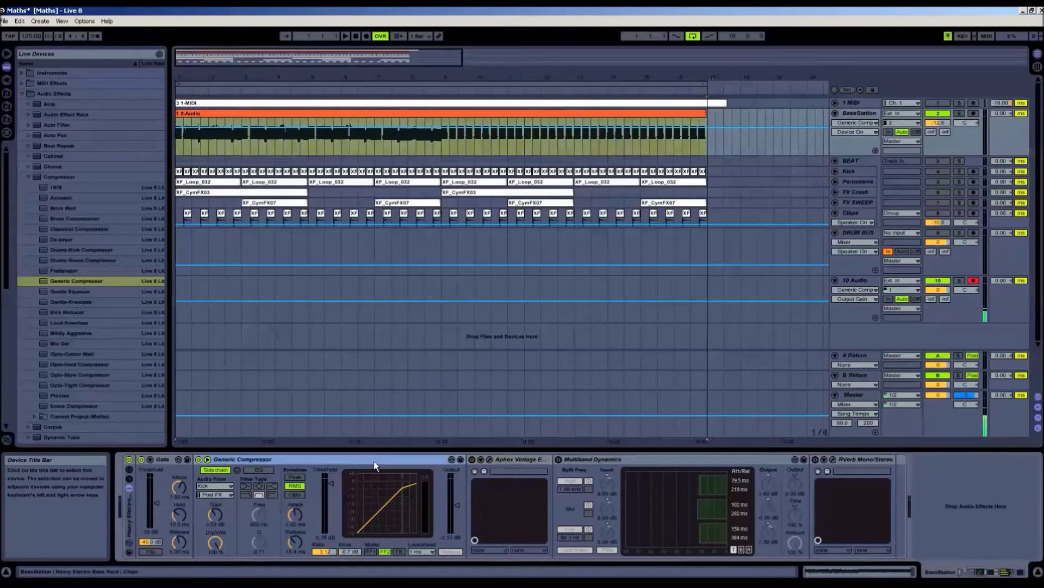
{"action": "left_click", "coordinate": [527, 460]}
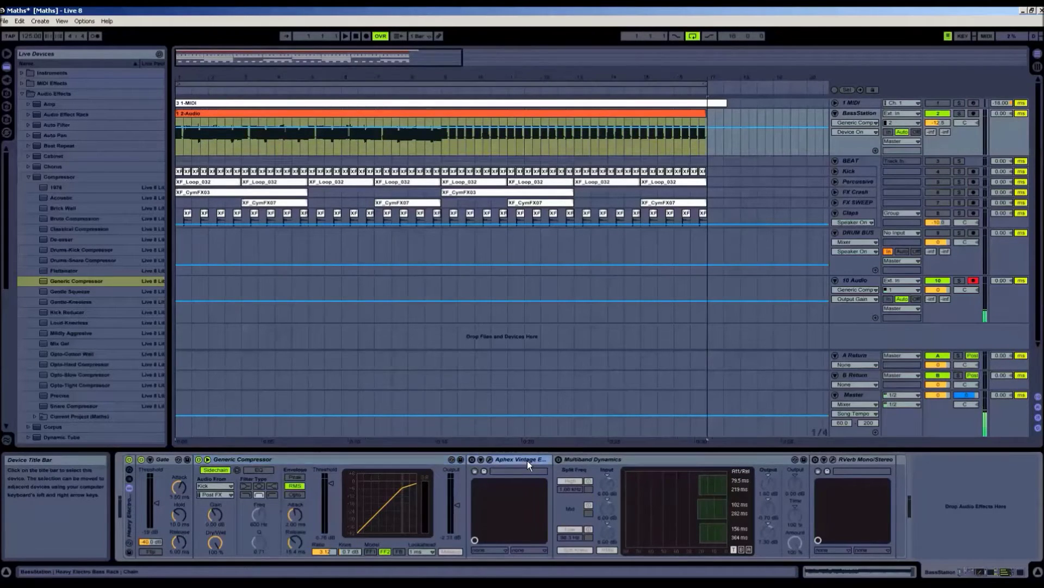
{"action": "left_click", "coordinate": [471, 459]}
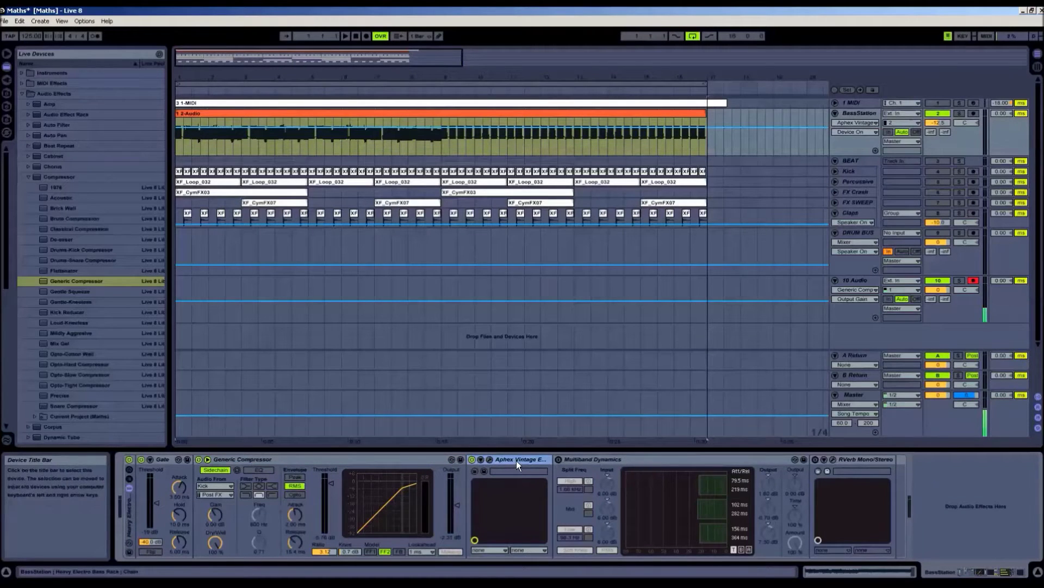
{"action": "left_click", "coordinate": [488, 460]}
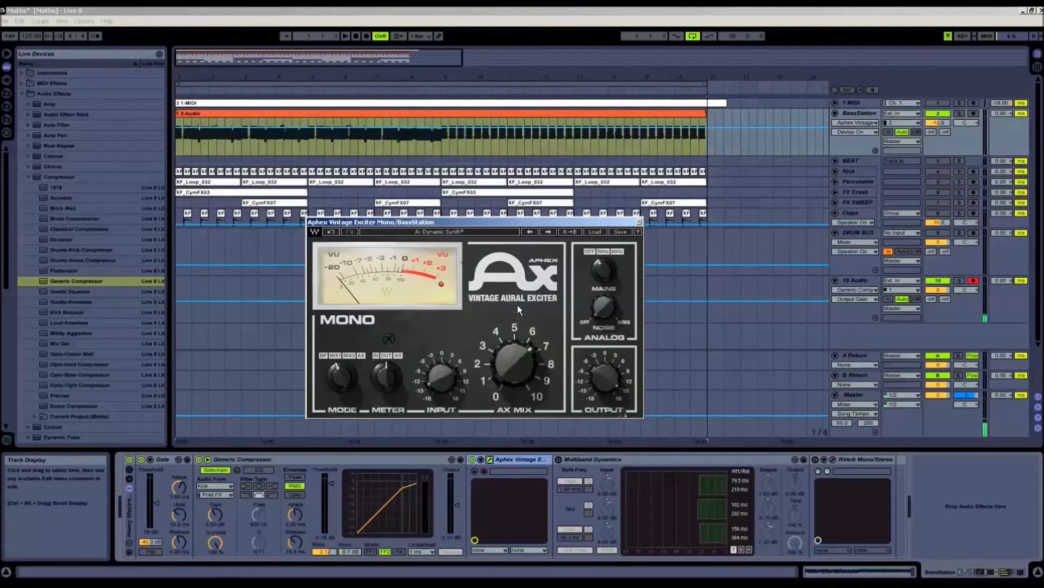
{"action": "left_click_drag", "start_coordinate": [494, 223], "coordinate": [583, 184]}
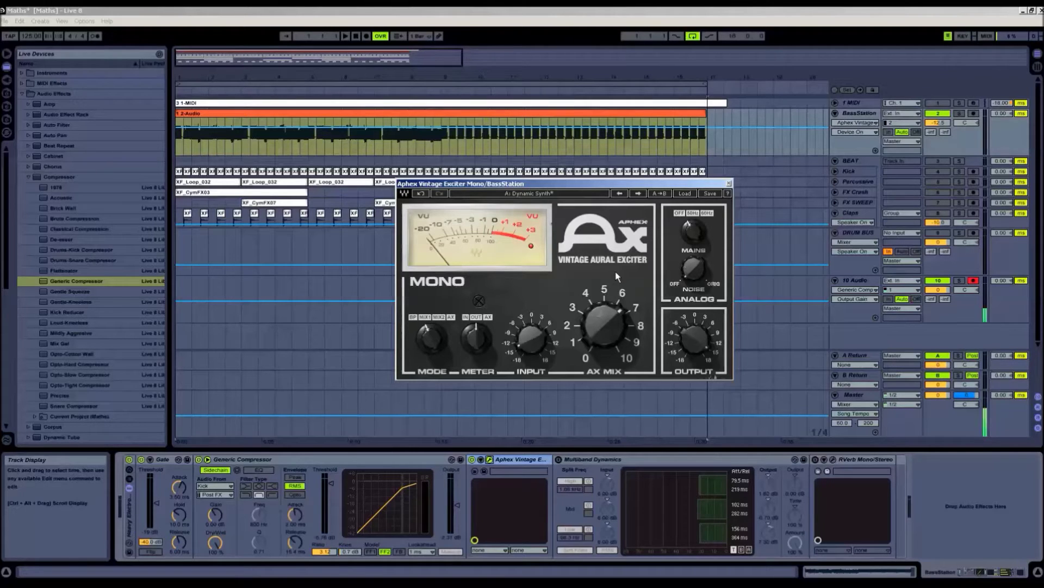
{"action": "left_click_drag", "start_coordinate": [623, 185], "coordinate": [557, 251]}
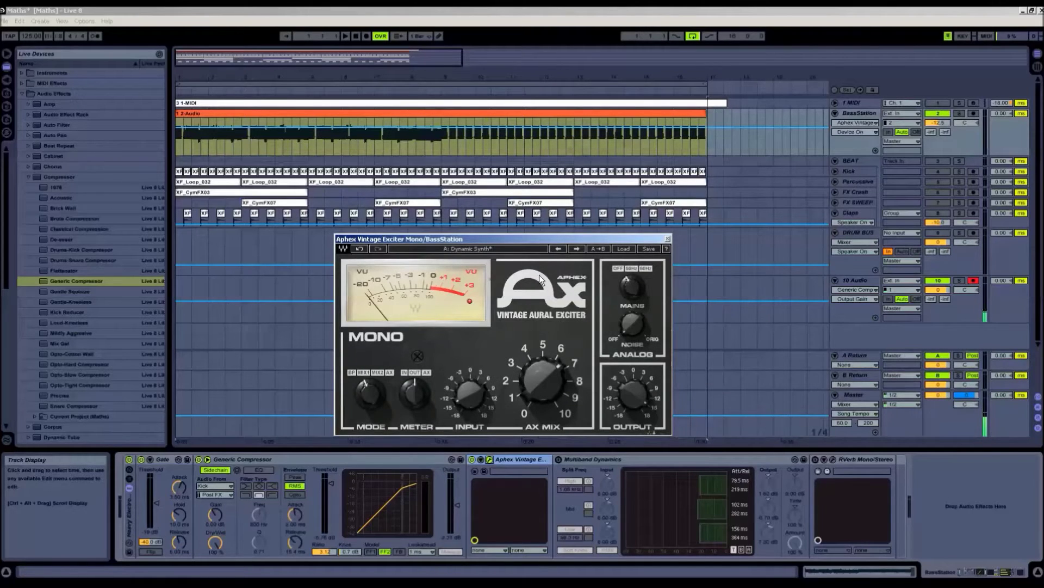
{"action": "left_click_drag", "start_coordinate": [579, 243], "coordinate": [643, 239]}
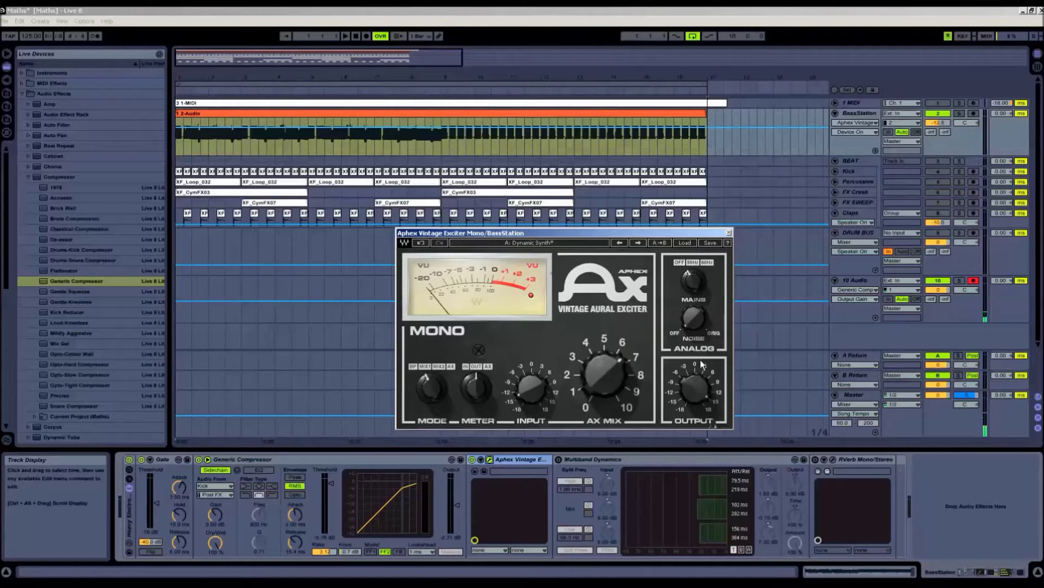
{"action": "mouse_move", "coordinate": [693, 316]}
Step: Play the BassStation track from around bar 3 and compare its sound with the Aphex Vintage Exciter bypassed and enabled
{"action": "left_click", "coordinate": [356, 36]}
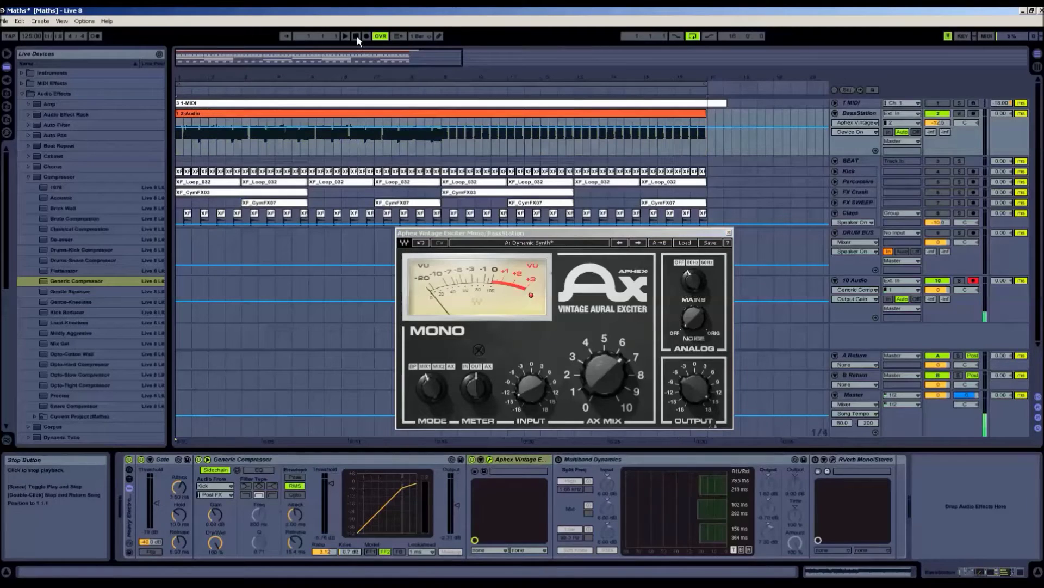
{"action": "left_click", "coordinate": [403, 142]}
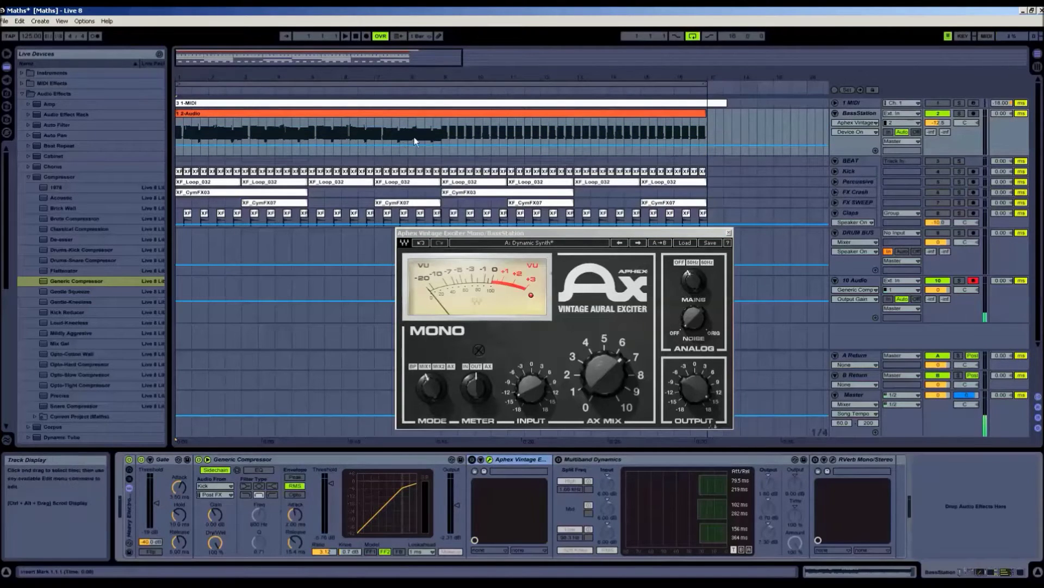
{"action": "left_click", "coordinate": [250, 136]}
{"action": "key", "text": "space"}
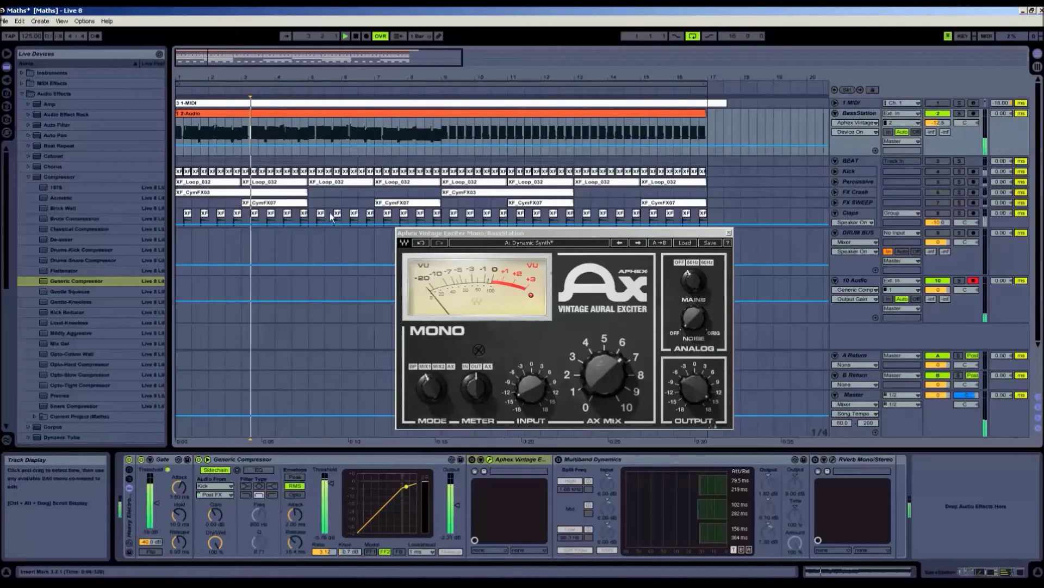
{"action": "left_click", "coordinate": [472, 462]}
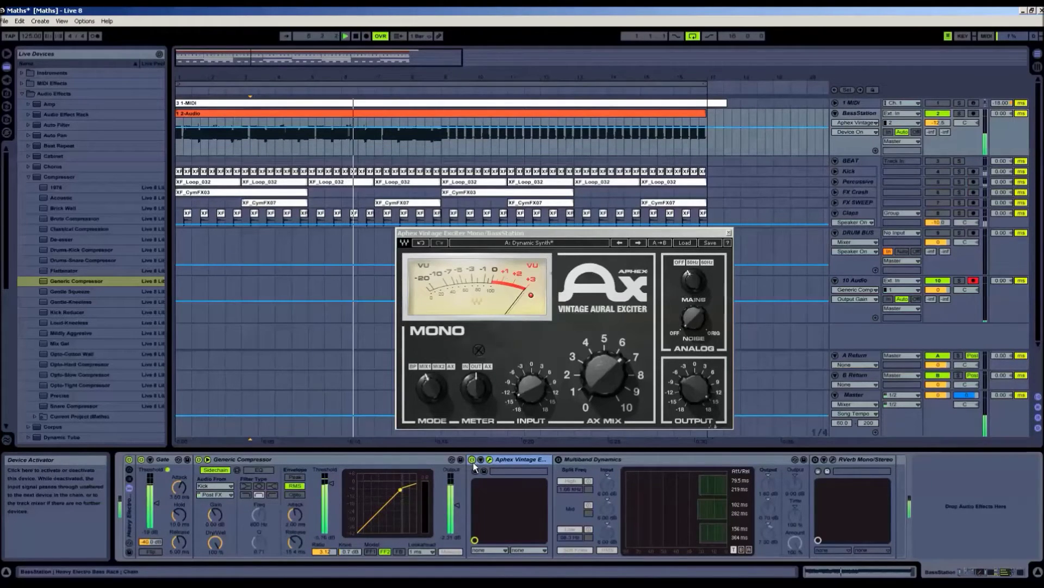
{"action": "left_click", "coordinate": [472, 460]}
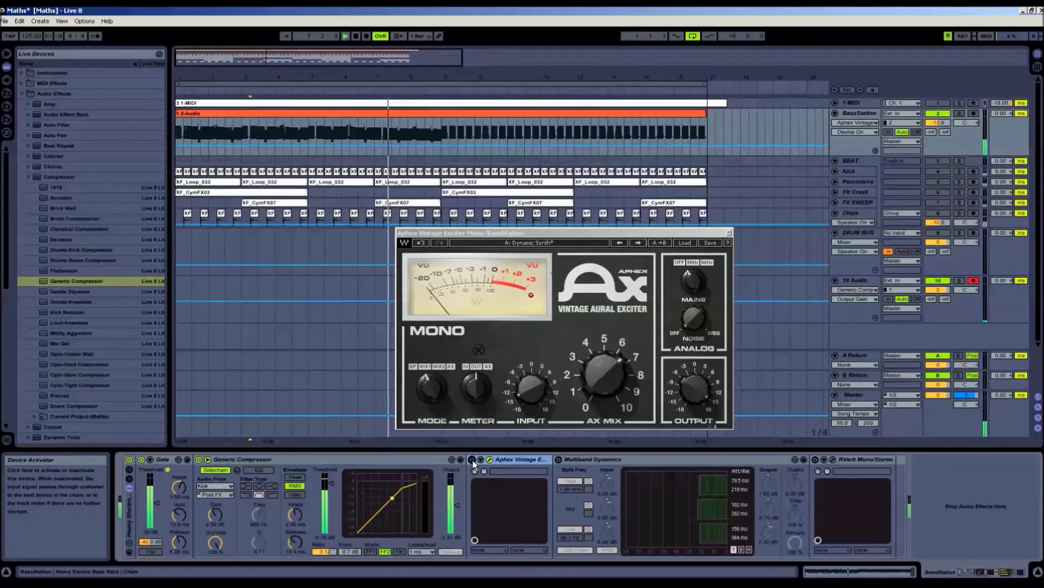
{"action": "left_click", "coordinate": [472, 460]}
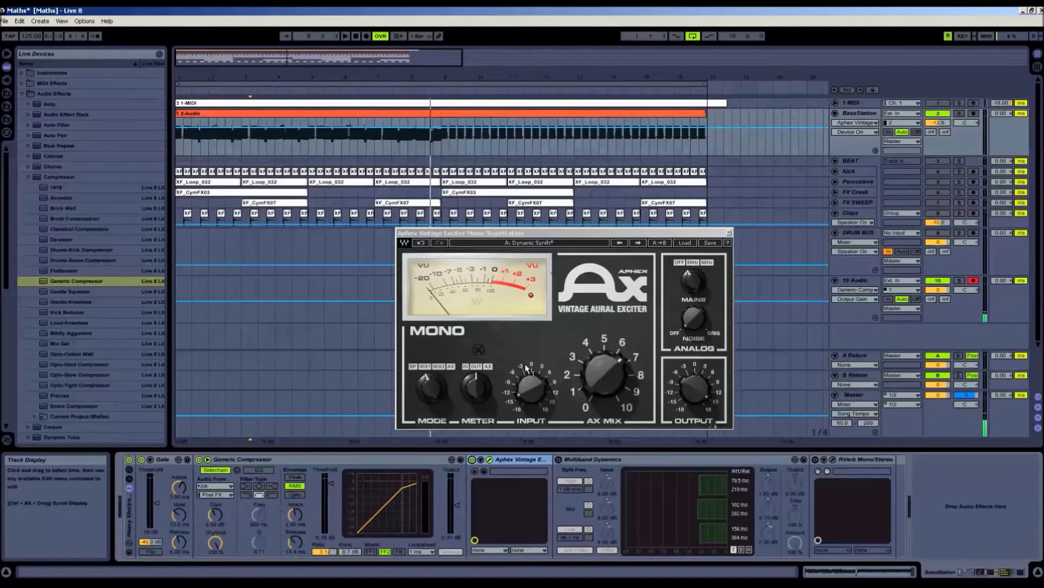
Step: Close the Aphex Vintage Exciter window and enable Multiband Dynamics in the BassStation chain
{"action": "left_click_drag", "start_coordinate": [671, 235], "coordinate": [661, 223]}
{"action": "left_click_drag", "start_coordinate": [620, 248], "coordinate": [643, 242]}
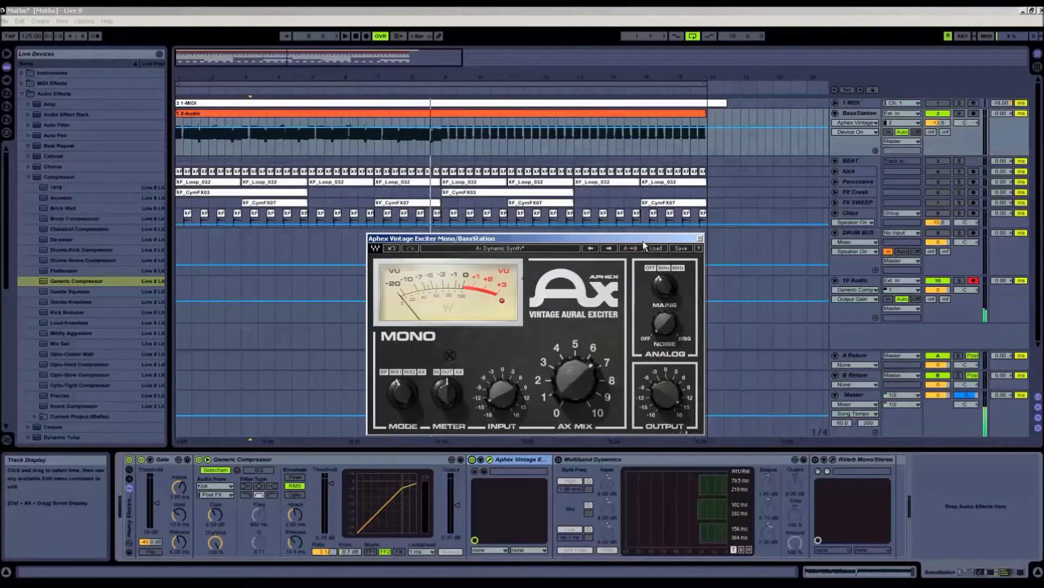
{"action": "left_click", "coordinate": [700, 237]}
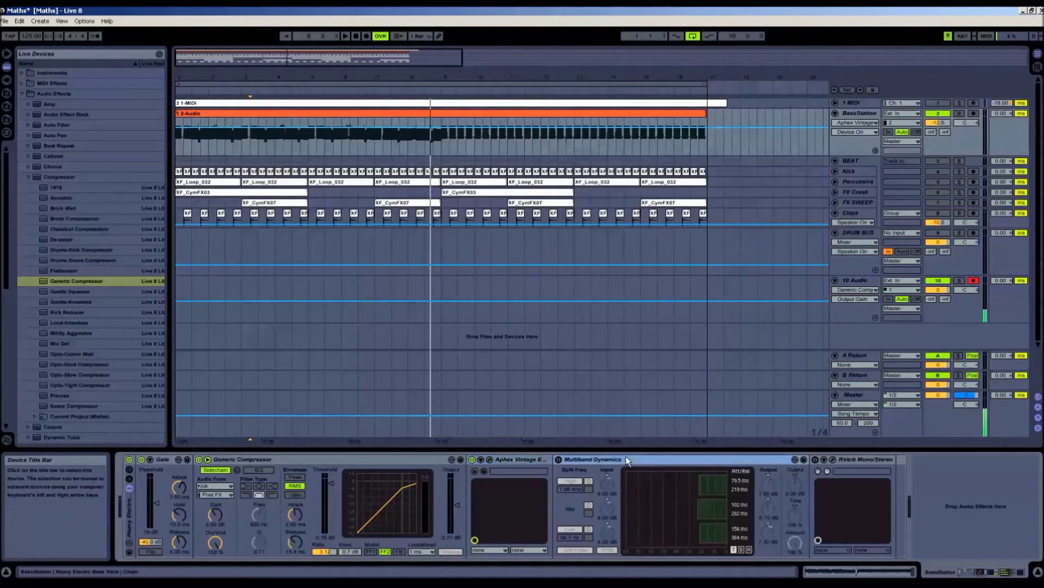
{"action": "left_click", "coordinate": [557, 459]}
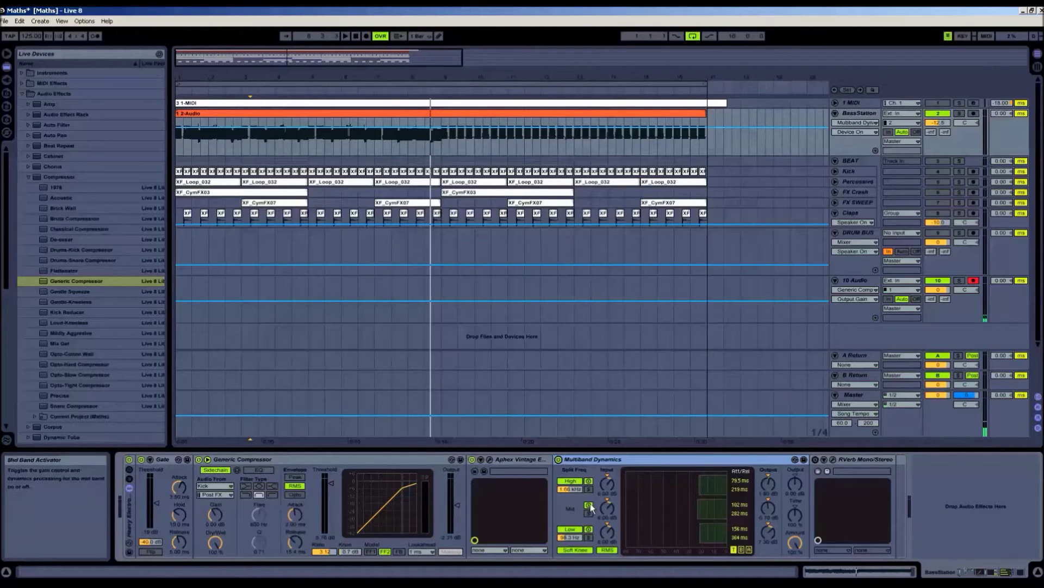
{"action": "key", "text": "space"}
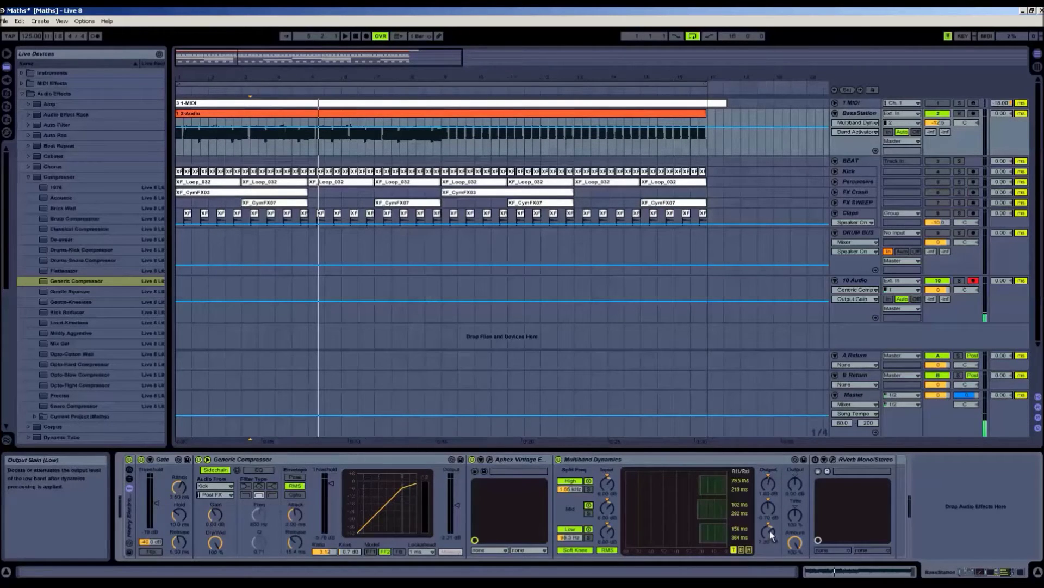
Step: Play the BassStation track from around bar 5 and compare its sound with Multiband Dynamics bypassed and enabled
{"action": "left_click", "coordinate": [558, 459]}
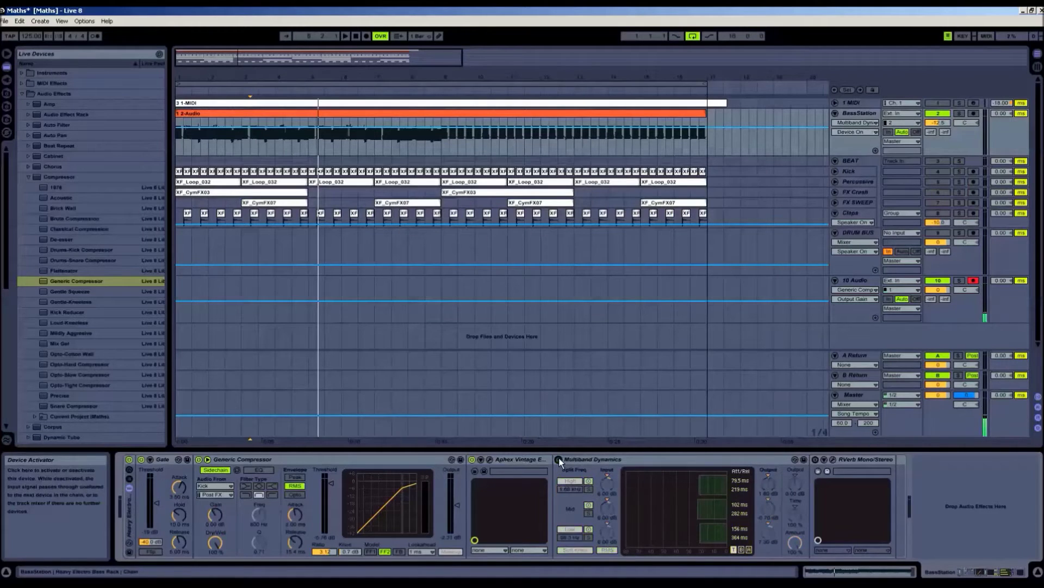
{"action": "key", "text": "space"}
{"action": "left_click", "coordinate": [558, 460]}
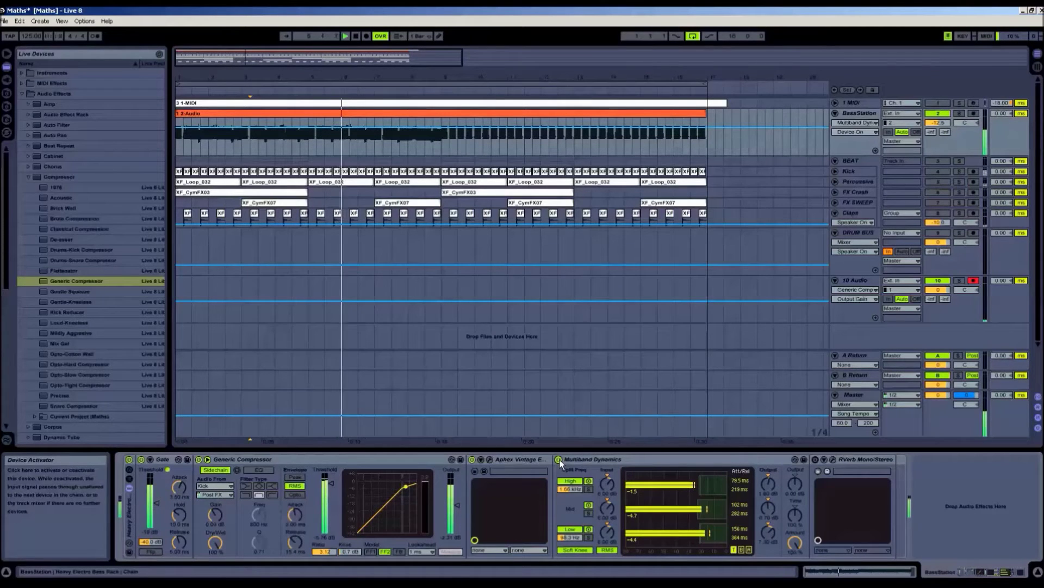
{"action": "left_click", "coordinate": [558, 460]}
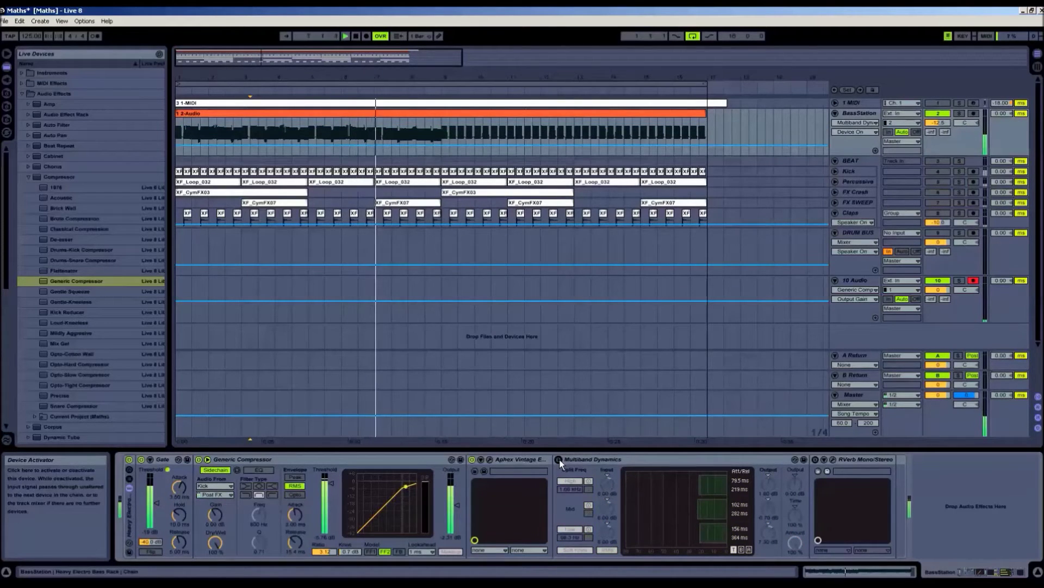
{"action": "left_click", "coordinate": [558, 460]}
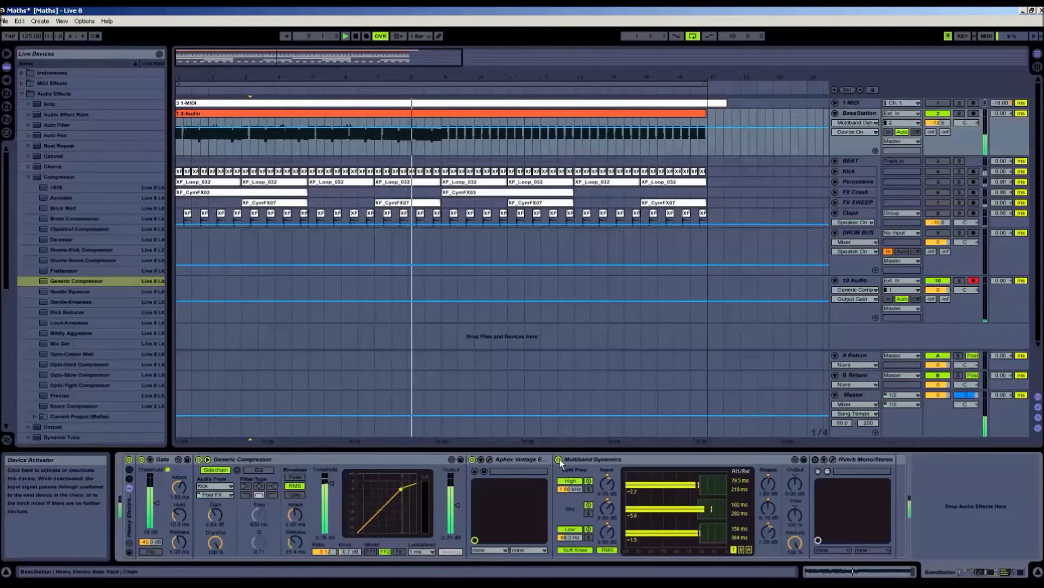
Step: Compare the BassStation section from bar 9 with Multiband Dynamics enabled and bypassed, leaving it enabled and playback reset to the start
{"action": "left_click", "coordinate": [443, 152]}
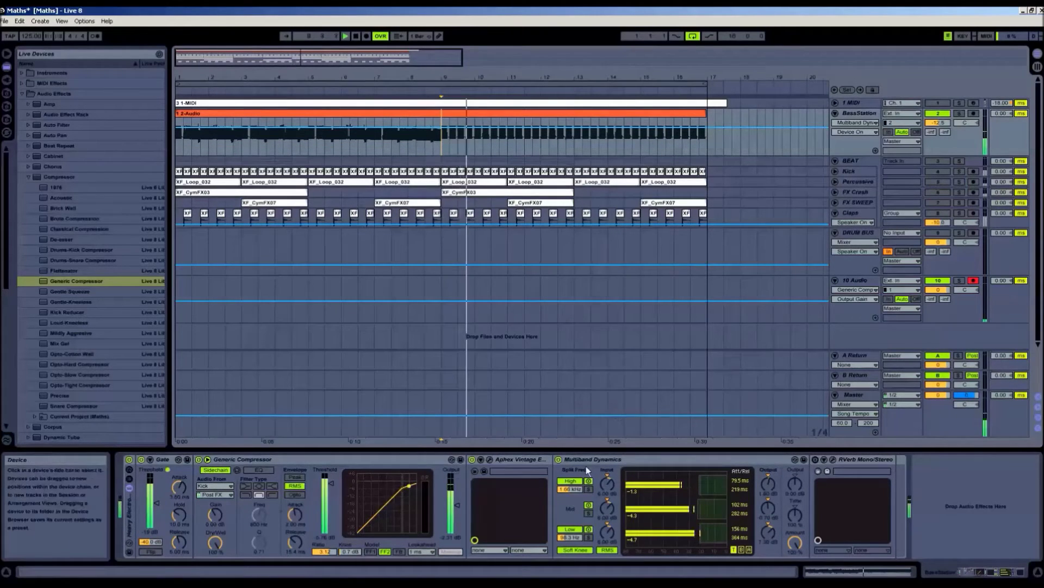
{"action": "left_click", "coordinate": [558, 459]}
{"action": "left_click", "coordinate": [442, 142]}
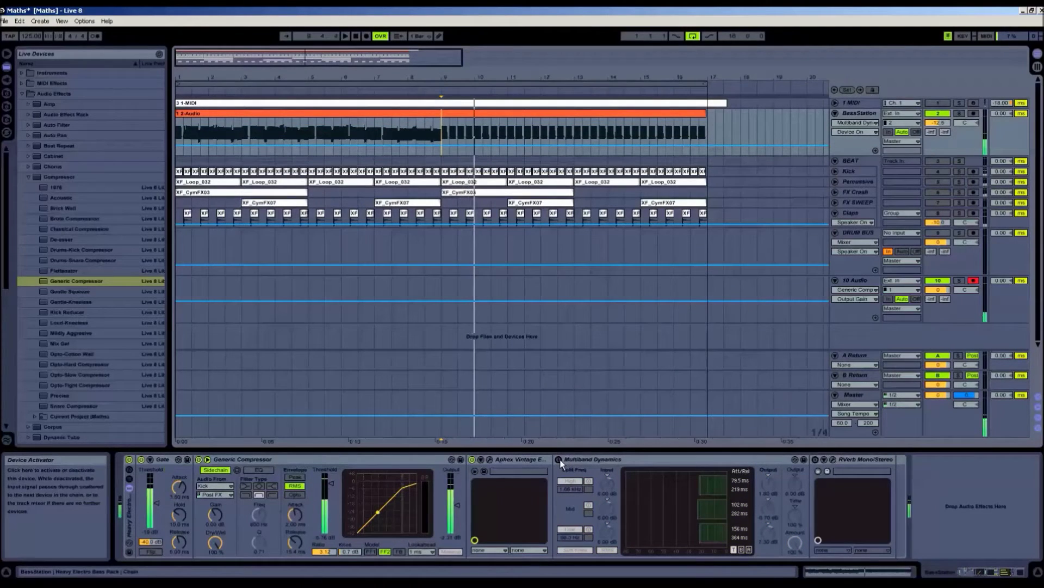
{"action": "left_click", "coordinate": [558, 459]}
{"action": "left_click", "coordinate": [443, 148]}
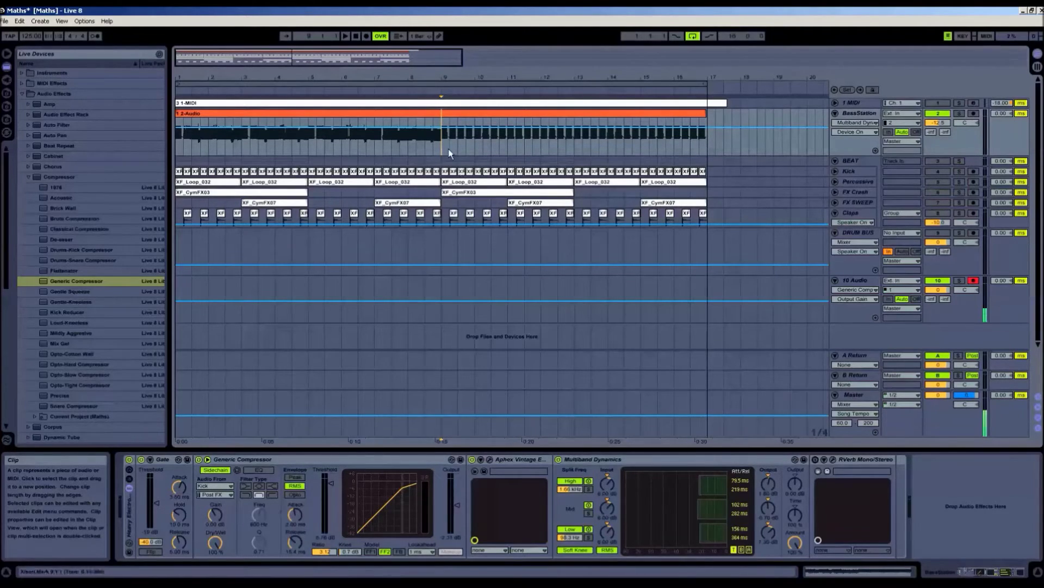
{"action": "left_click", "coordinate": [358, 36]}
{"action": "left_click", "coordinate": [358, 36]}
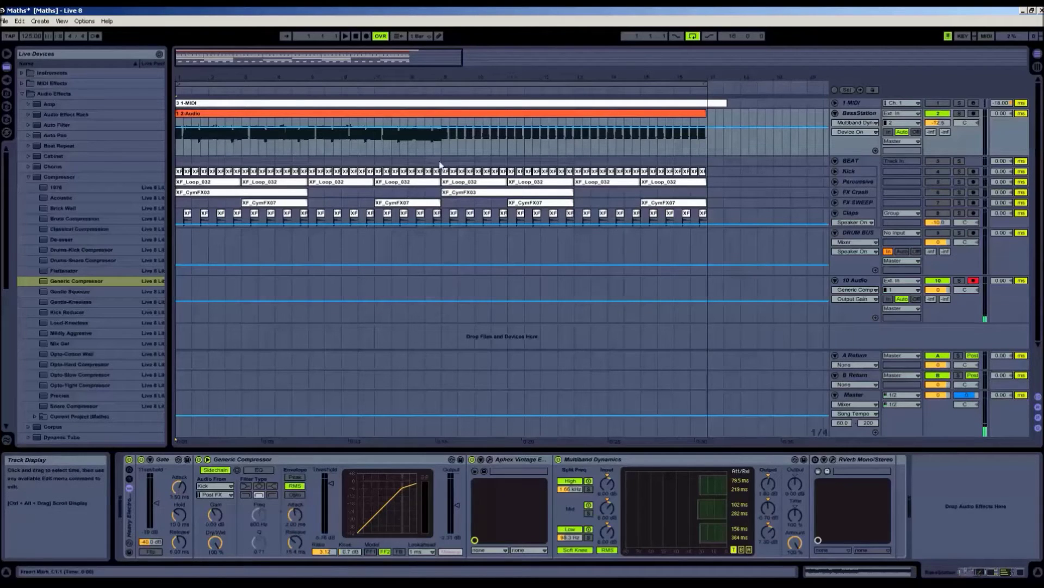
Step: Replay the section from bar 9 with Multiband Dynamics bypassed, re-enable it and listen from bar 9 again
{"action": "left_click", "coordinate": [442, 142]}
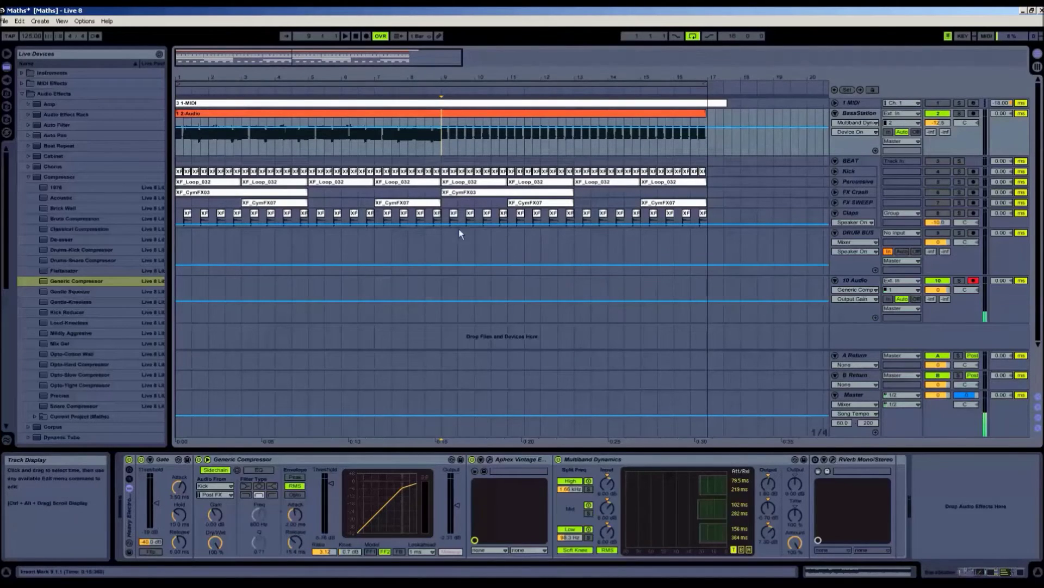
{"action": "left_click", "coordinate": [558, 459]}
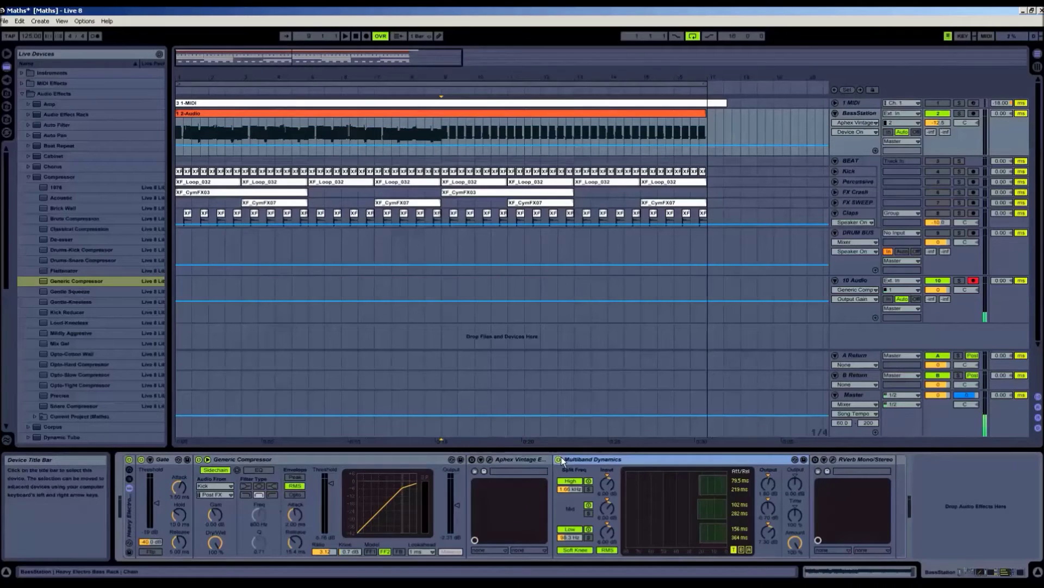
{"action": "left_click", "coordinate": [439, 138]}
{"action": "key", "text": "space"}
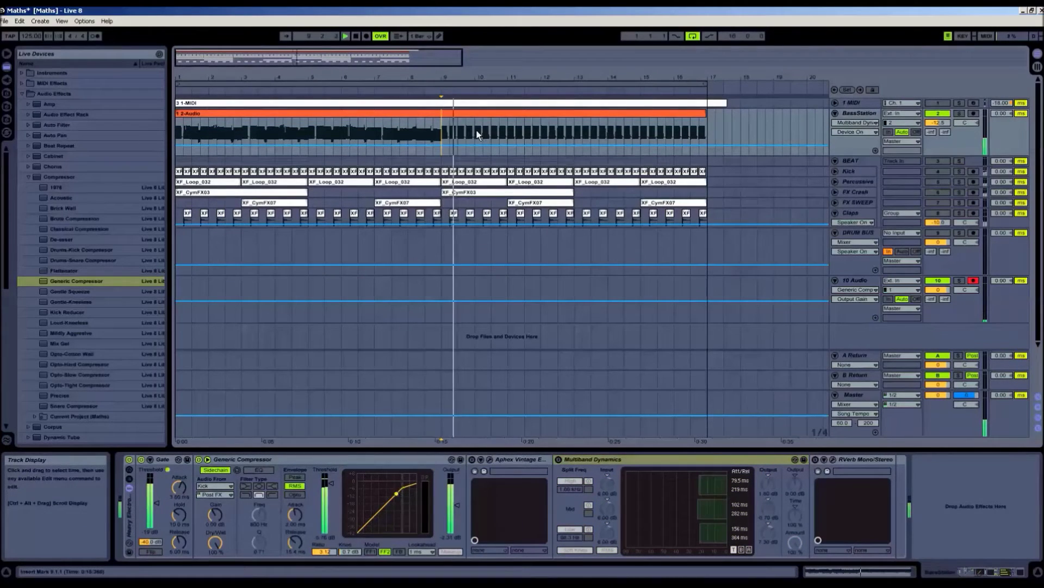
{"action": "left_click", "coordinate": [468, 459]}
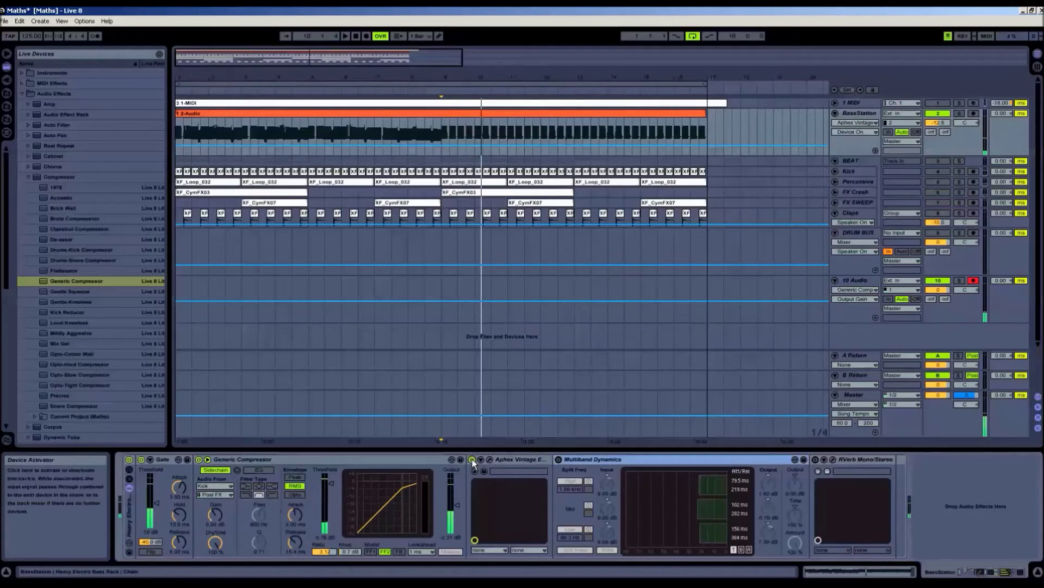
{"action": "left_click", "coordinate": [558, 459]}
{"action": "left_click", "coordinate": [444, 150]}
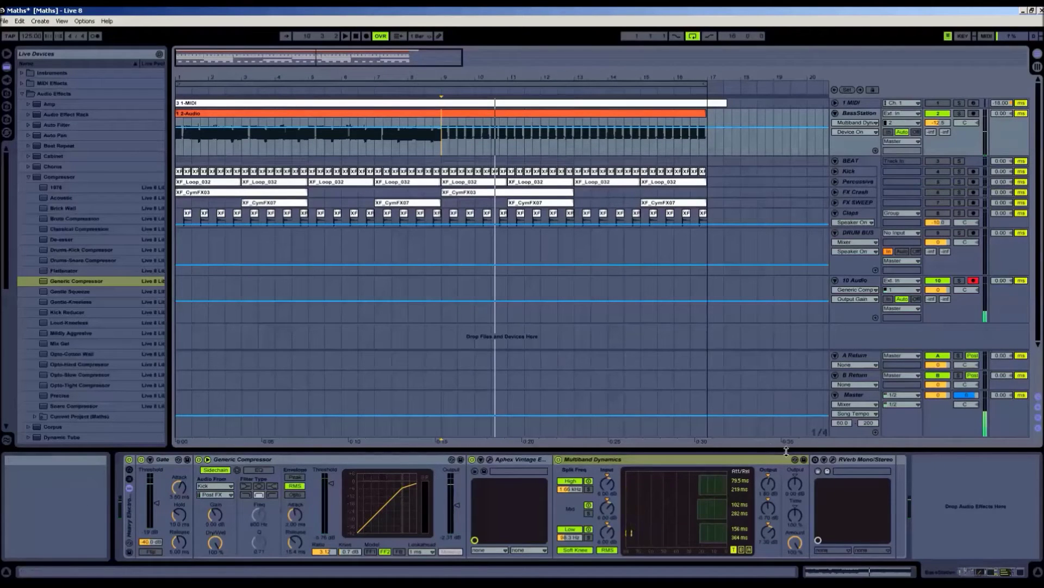
Step: Open the RVerb Mono/Stereo plug-in window, place it below the BassStation clip and enable the device
{"action": "left_click", "coordinate": [863, 458]}
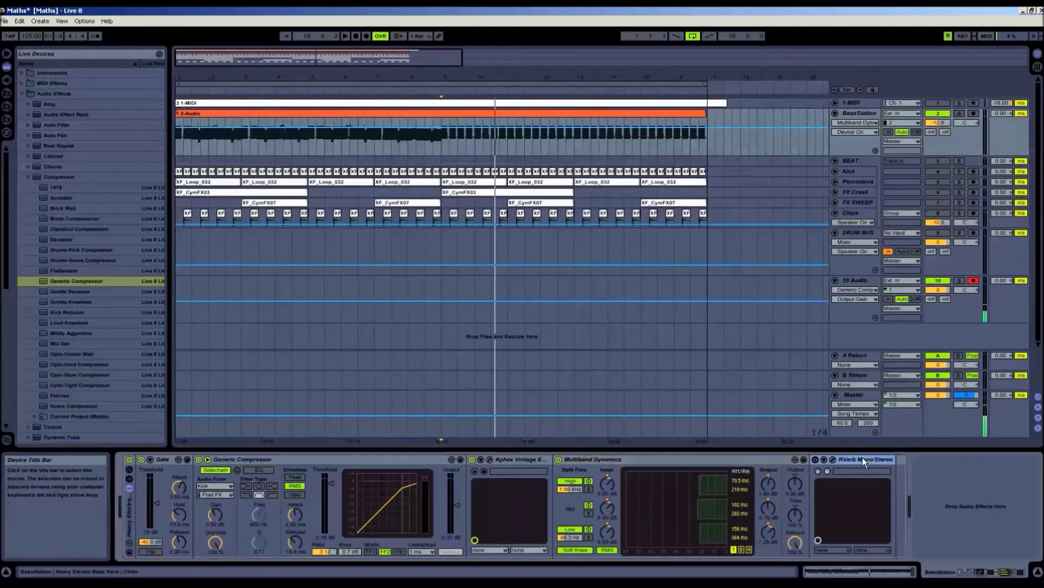
{"action": "left_click", "coordinate": [832, 459]}
{"action": "left_click_drag", "start_coordinate": [632, 224], "coordinate": [578, 208]}
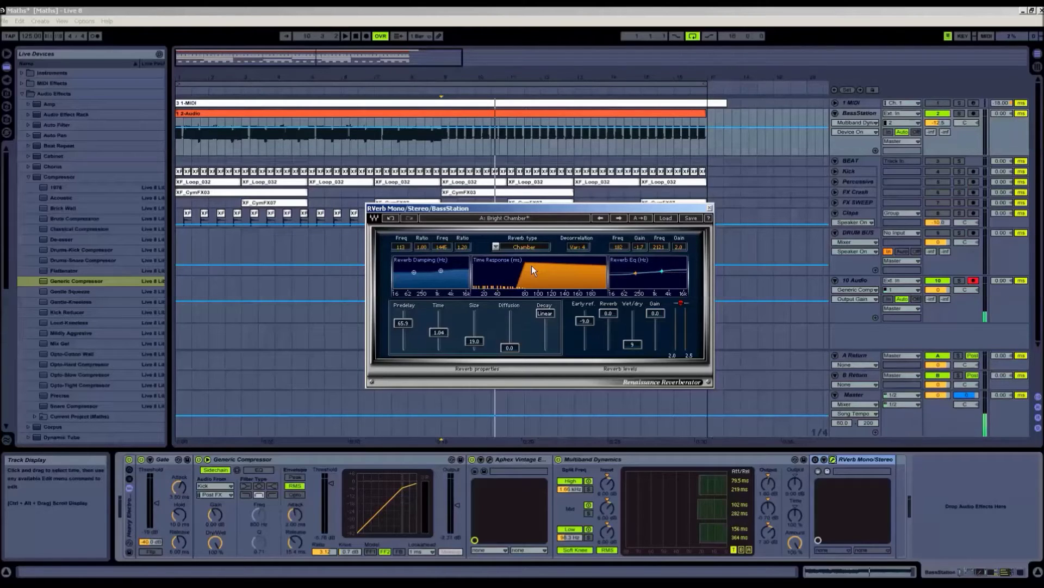
{"action": "left_click_drag", "start_coordinate": [588, 208], "coordinate": [596, 247]}
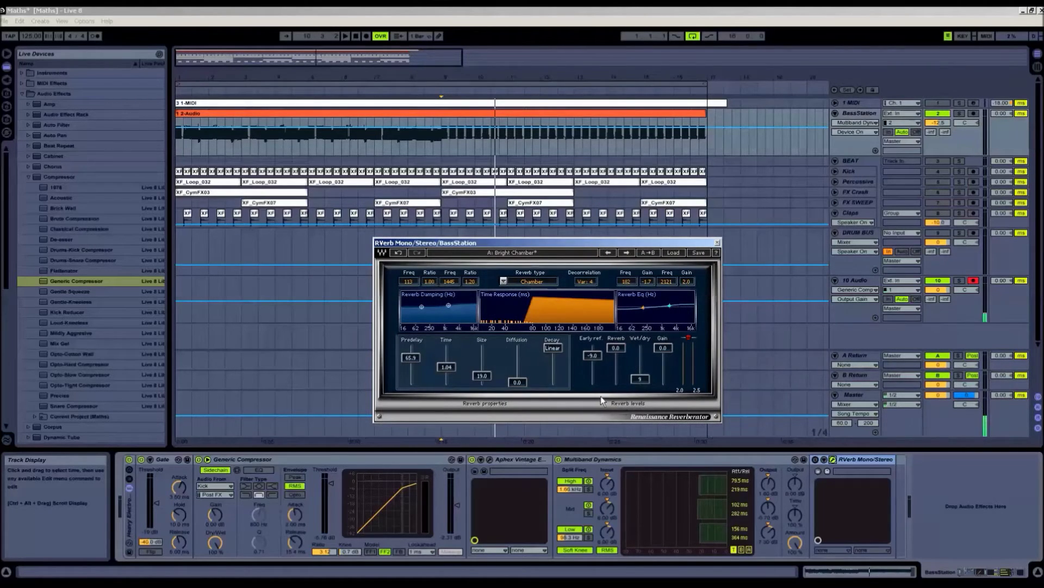
{"action": "left_click", "coordinate": [814, 461]}
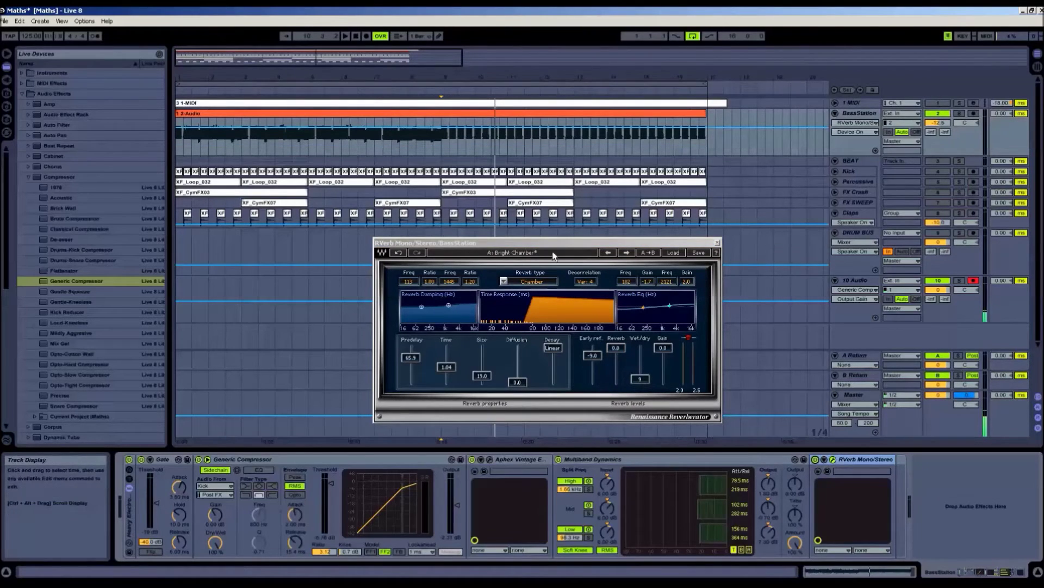
Step: Check the Chambers category of RVerb's factory presets and leave the list without loading another preset
{"action": "left_click", "coordinate": [673, 253]}
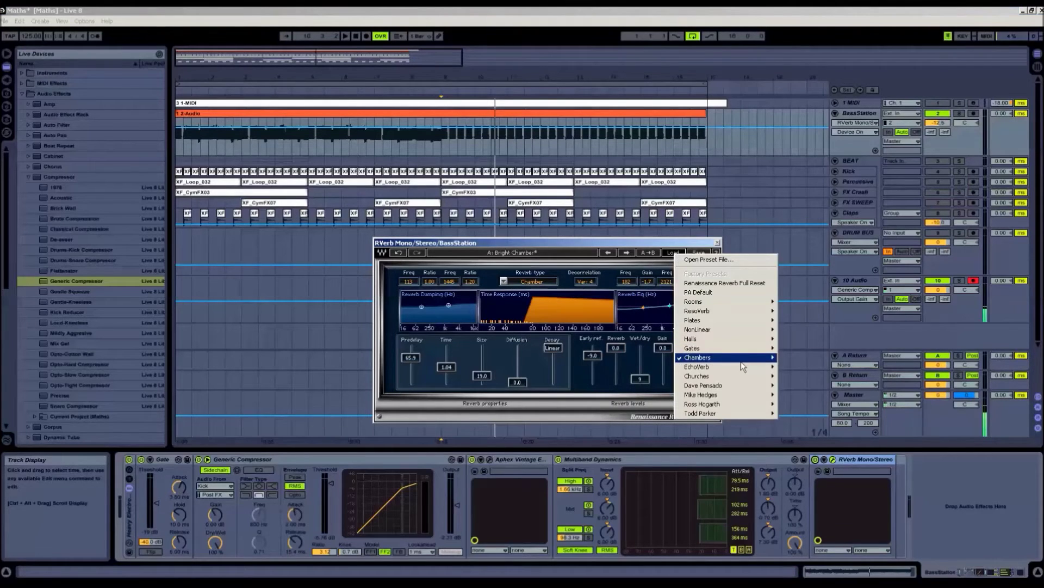
{"action": "mouse_move", "coordinate": [746, 359]}
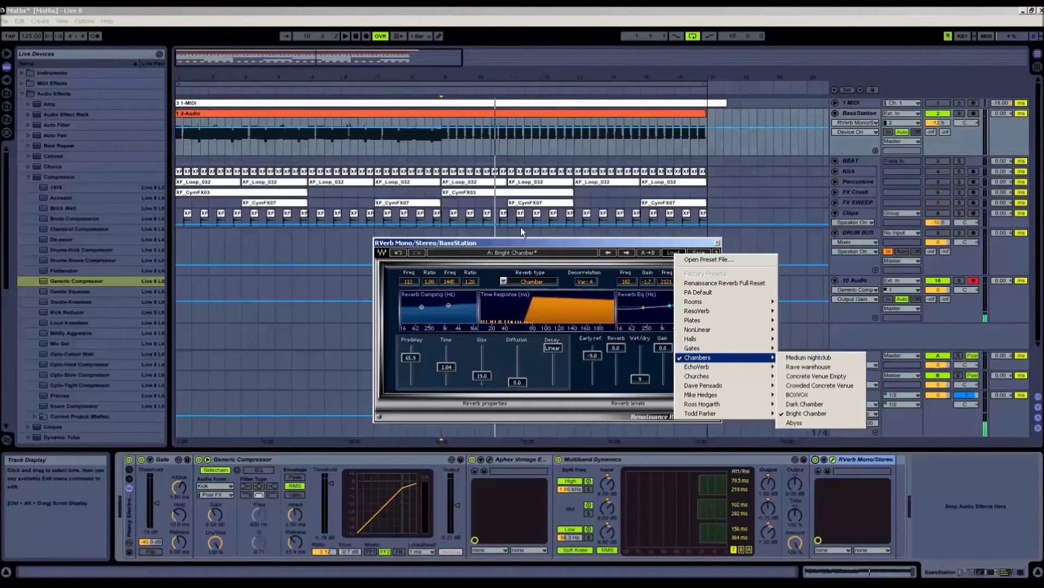
{"action": "left_click", "coordinate": [537, 242]}
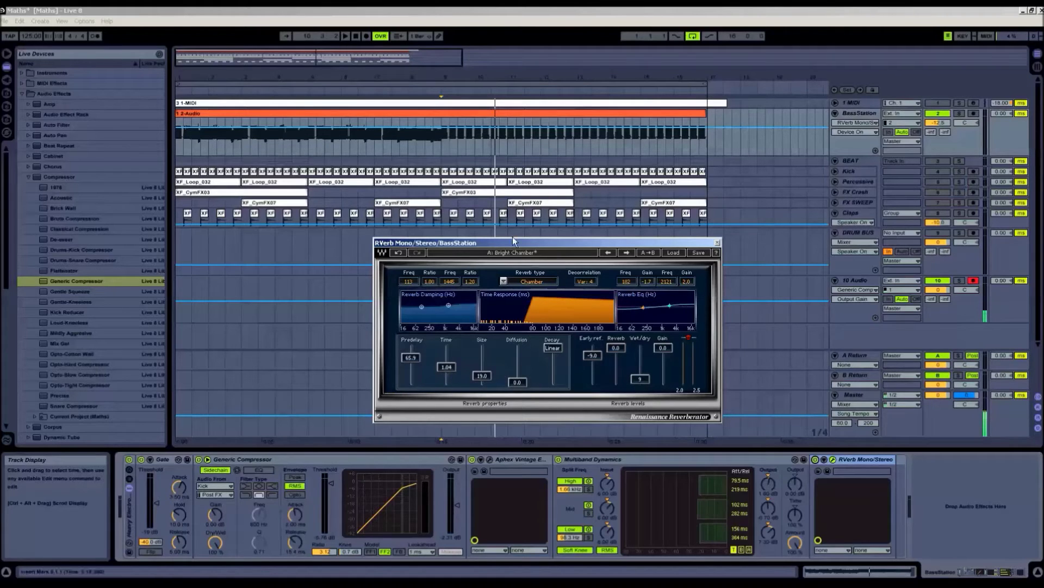
Step: Play the BassStation track from bar 9 with RVerb enabled and stop playback
{"action": "left_click", "coordinate": [443, 146]}
{"action": "key", "text": "space"}
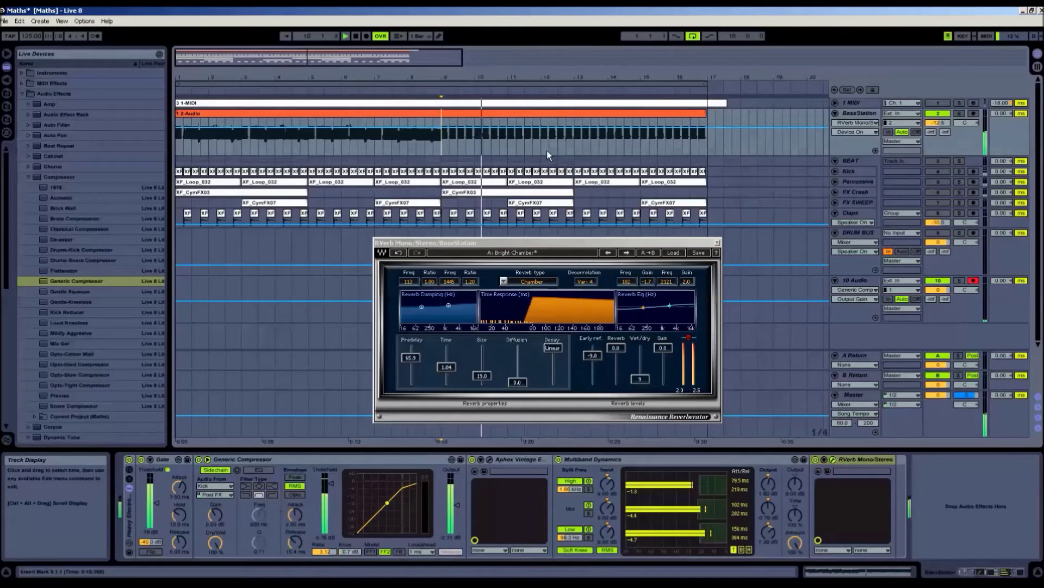
{"action": "key", "text": "space"}
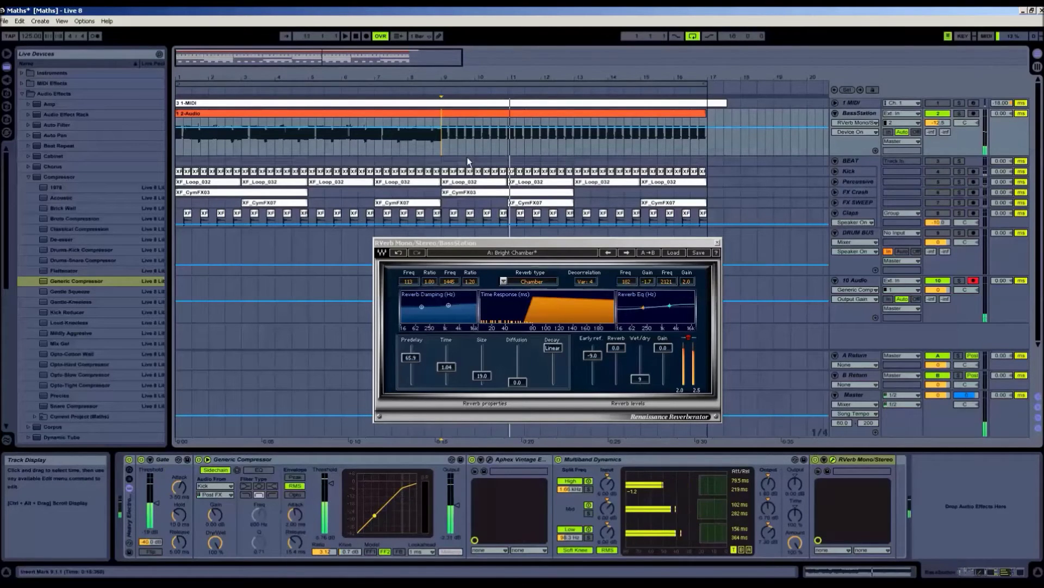
{"action": "left_click", "coordinate": [356, 36]}
Step: Listen to the RVerb-processed audio from bar 9 again and from just after bar 5, and return playback to the start
{"action": "left_click", "coordinate": [492, 144]}
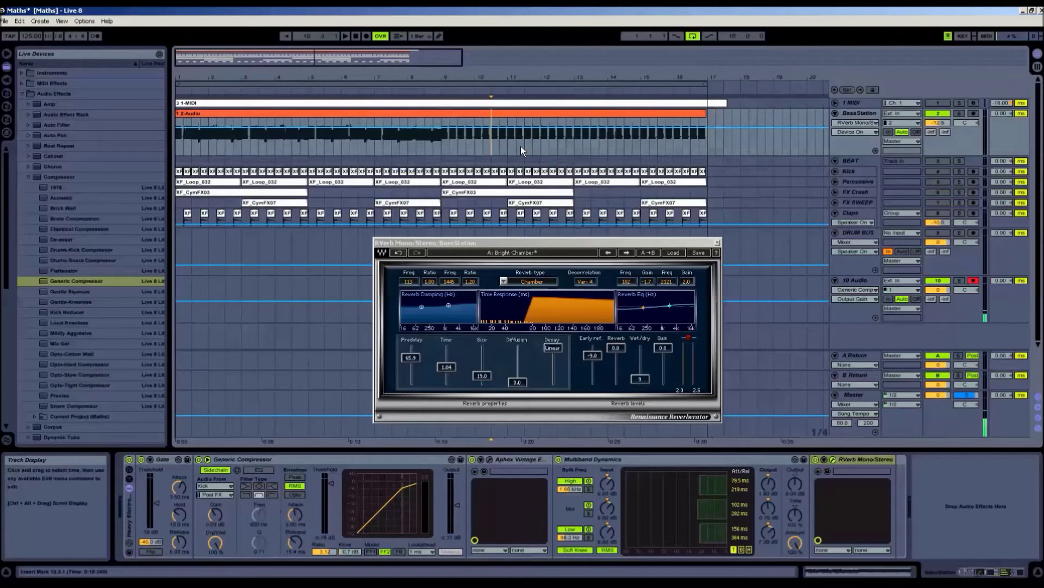
{"action": "left_click", "coordinate": [442, 145]}
{"action": "key", "text": "space"}
{"action": "left_click", "coordinate": [318, 146]}
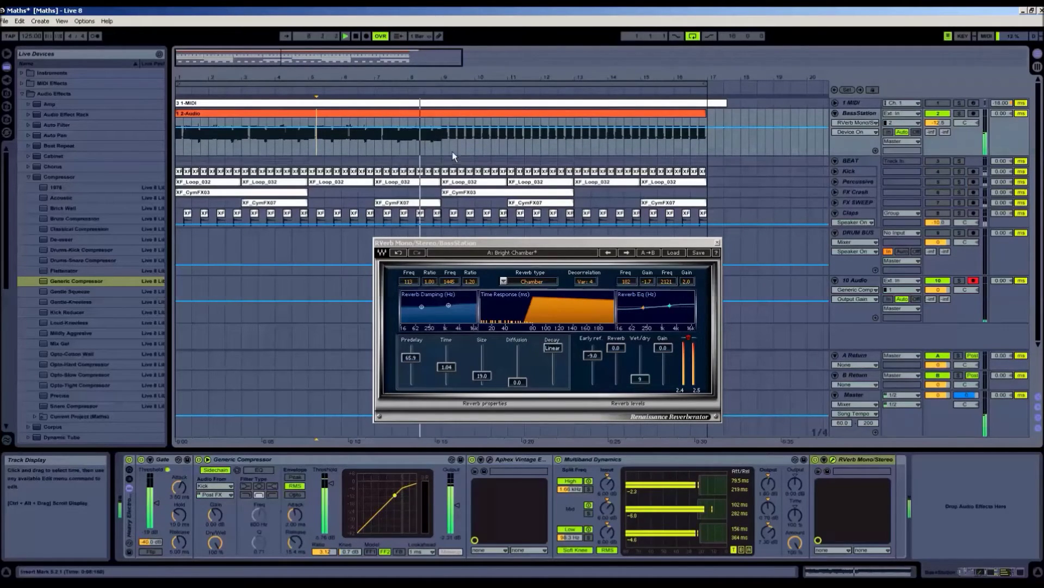
{"action": "key", "text": "space"}
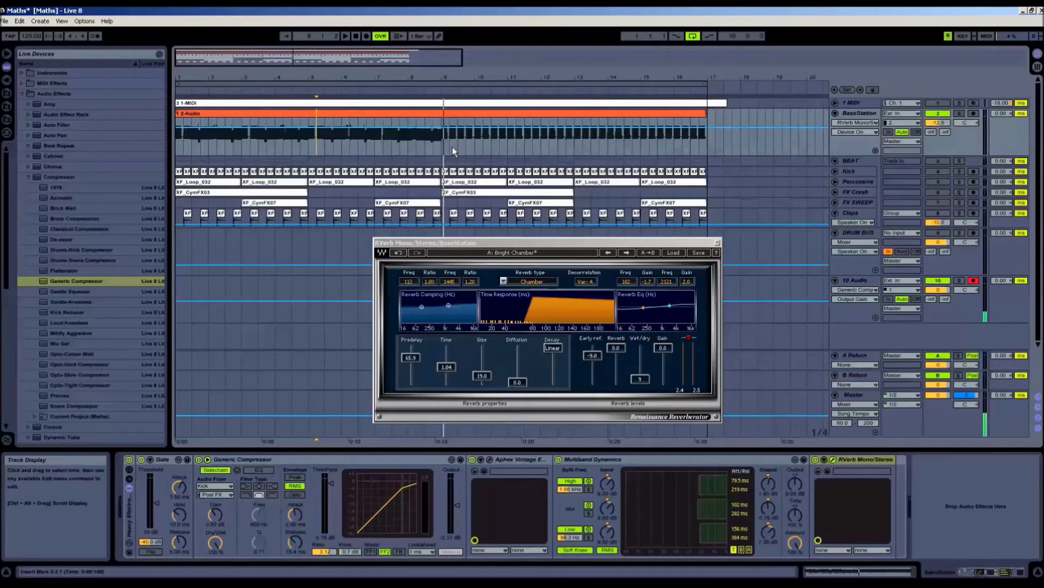
{"action": "double_click", "coordinate": [355, 36]}
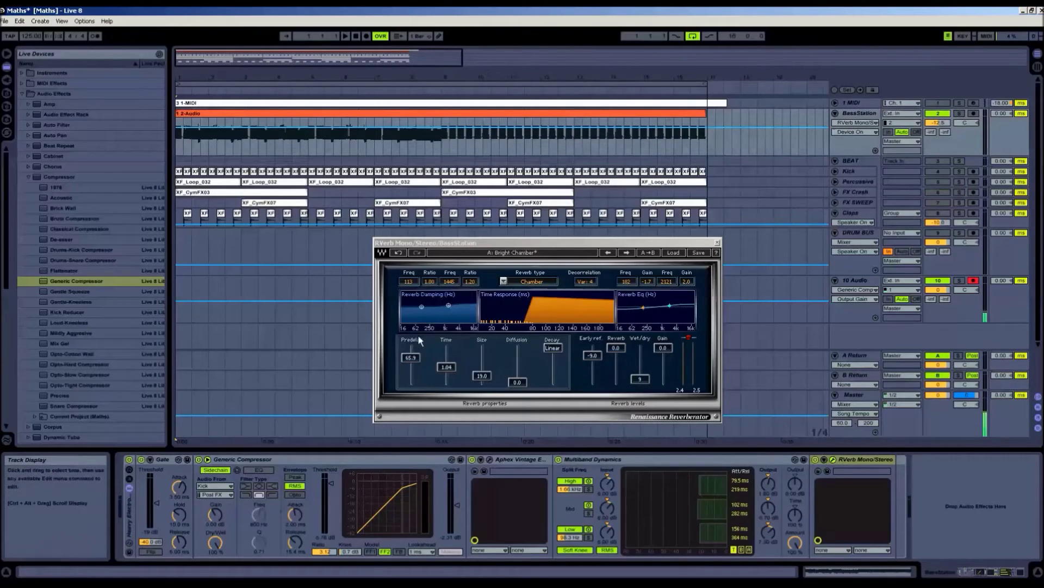
Step: Close the RVerb window, select the BEAT group and mute the BassStation track
{"action": "left_click_drag", "start_coordinate": [498, 244], "coordinate": [488, 241]}
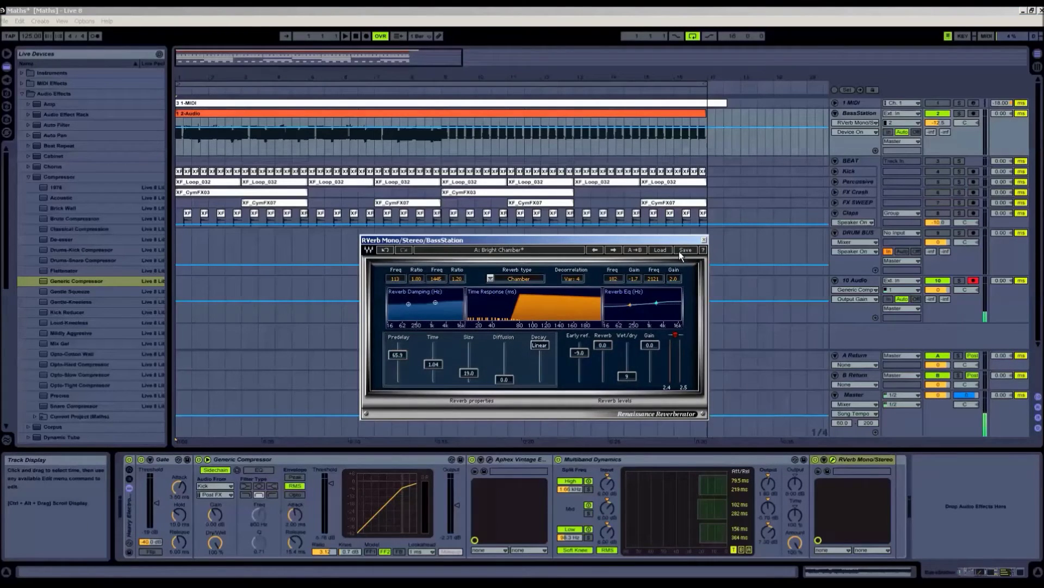
{"action": "left_click", "coordinate": [704, 239]}
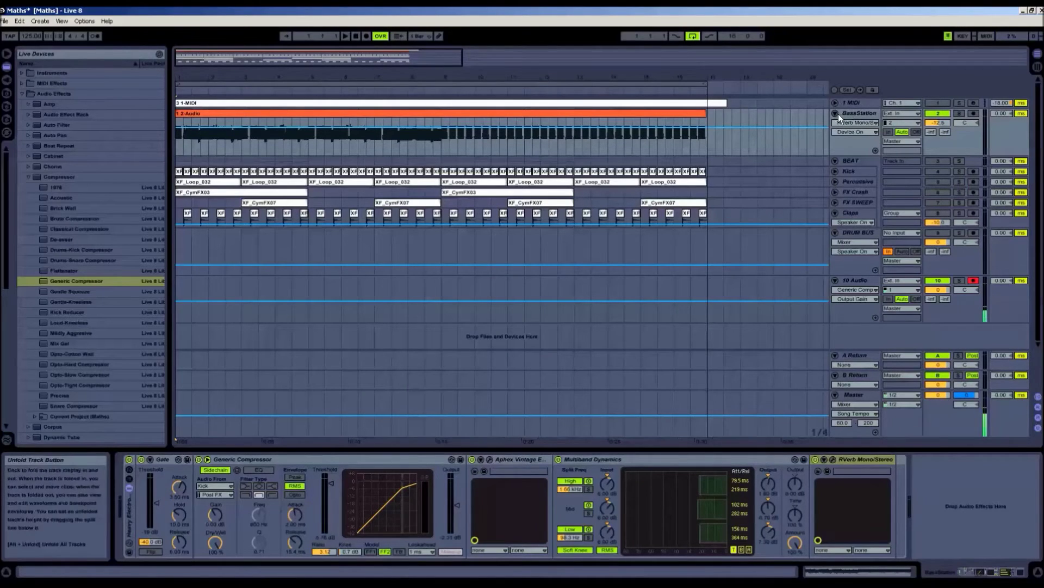
{"action": "left_click", "coordinate": [861, 160]}
{"action": "left_click", "coordinate": [938, 114]}
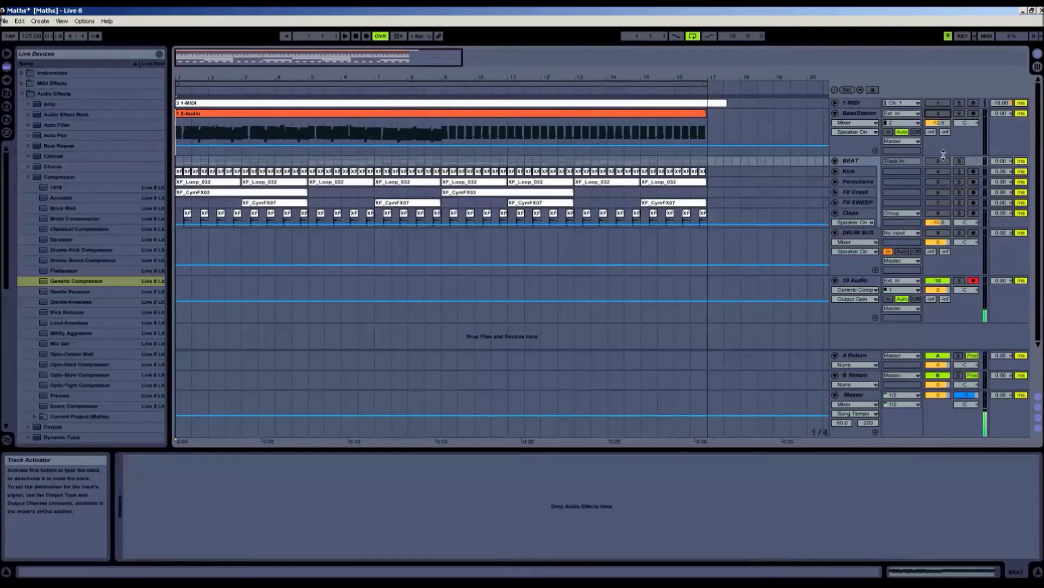
Step: Play the arrangement with the BEAT group, its Kick, Percussive, FX Crash, FX SWEEP and Claps tracks, and the DRUM BUS activated
{"action": "key", "text": "space"}
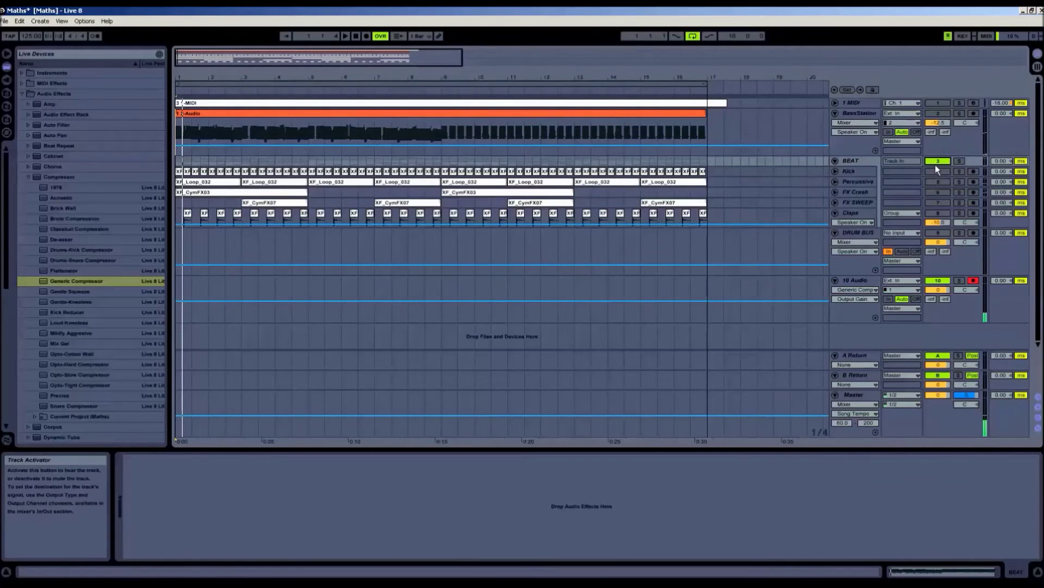
{"action": "left_click", "coordinate": [938, 170]}
{"action": "left_click", "coordinate": [936, 183]}
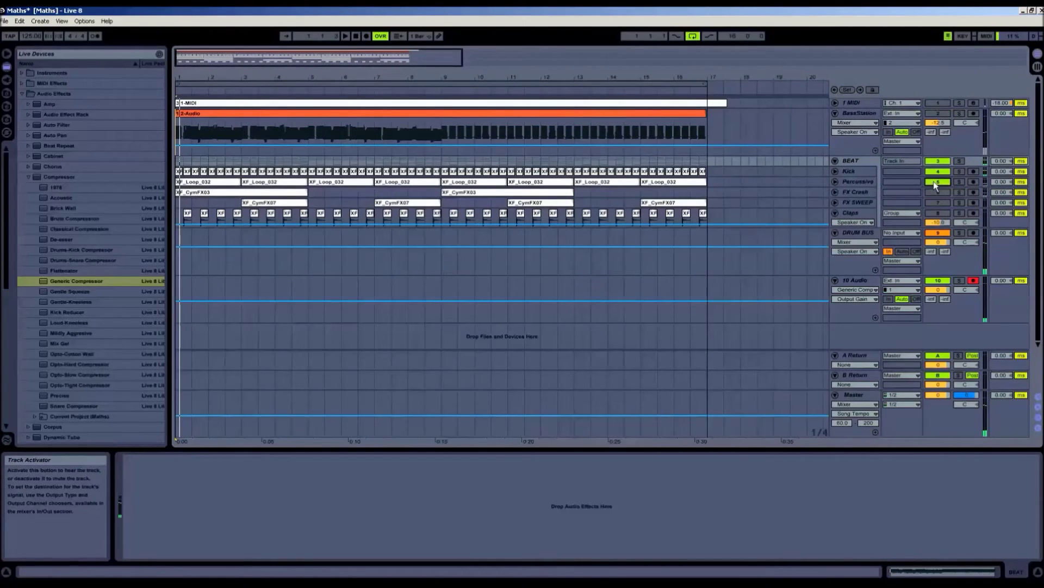
{"action": "left_click", "coordinate": [938, 202]}
{"action": "left_click", "coordinate": [938, 213]}
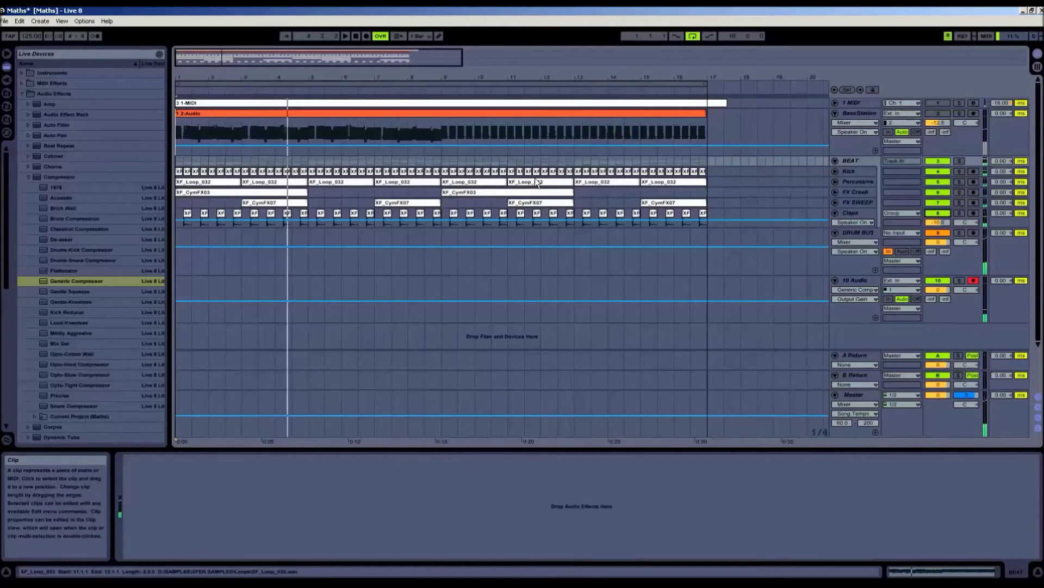
Step: Unfold the Kick and Percussive tracks to show their waveforms, and switch the Kick track's solo on and off
{"action": "left_click_drag", "start_coordinate": [395, 66], "coordinate": [395, 114]}
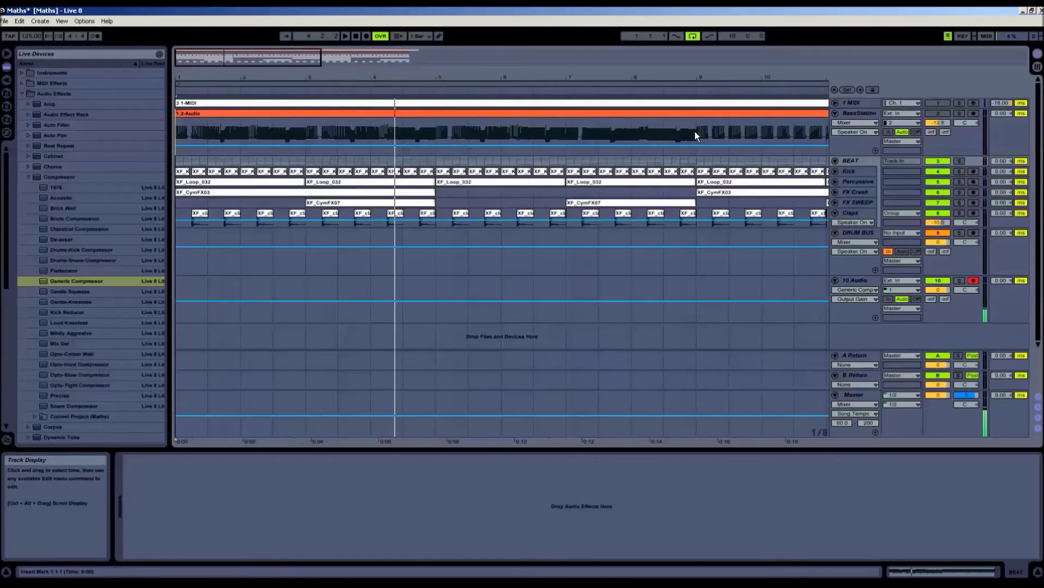
{"action": "left_click", "coordinate": [834, 171]}
{"action": "left_click", "coordinate": [836, 219]}
{"action": "left_click_drag", "start_coordinate": [397, 65], "coordinate": [398, 93]}
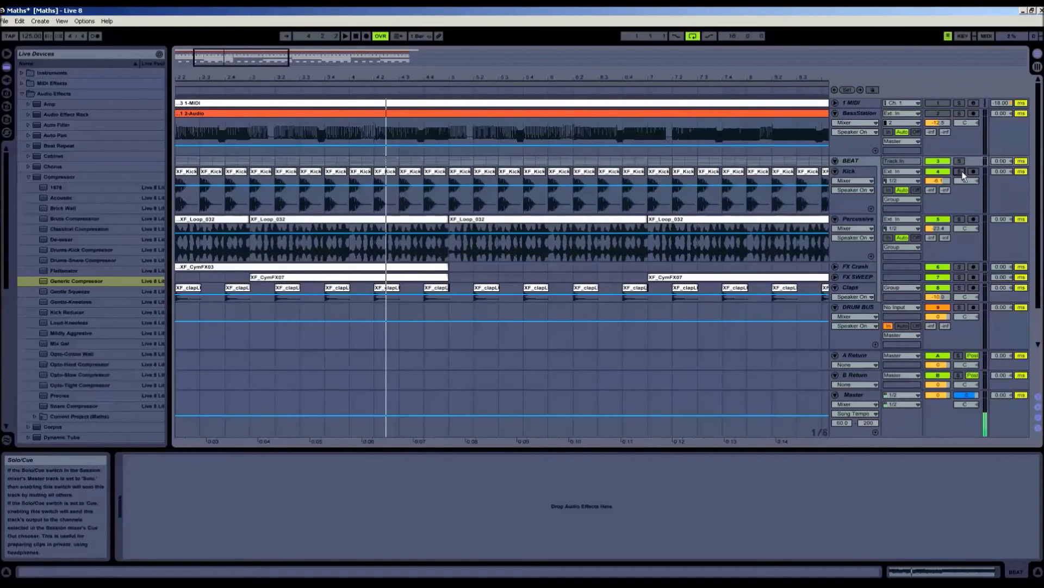
{"action": "left_click", "coordinate": [960, 172]}
{"action": "left_click", "coordinate": [961, 172]}
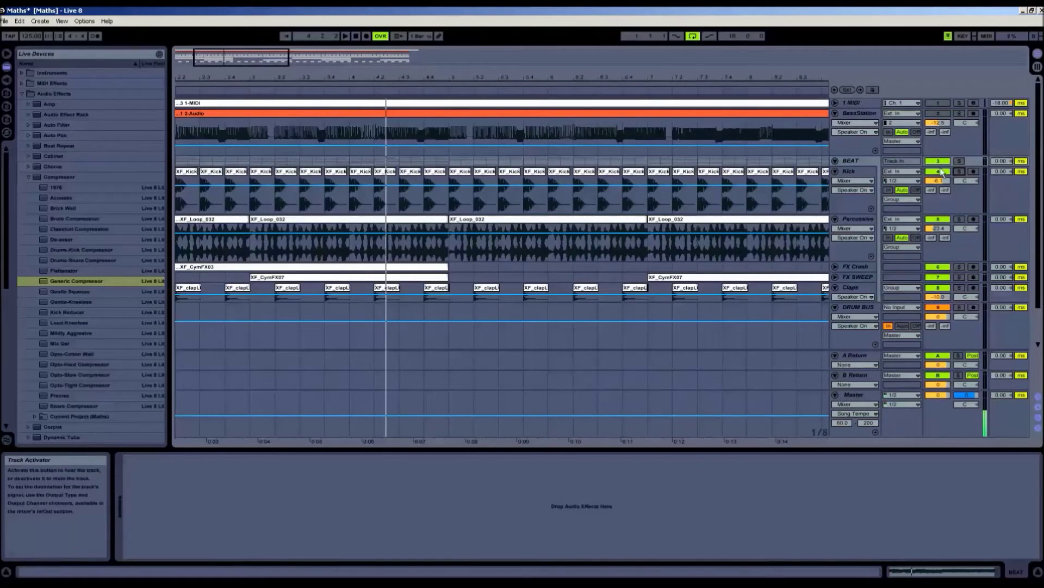
Step: Mute the Percussive, FX Crash, FX SWEEP and Claps tracks, and play the Kick track on its own from the start
{"action": "left_click", "coordinate": [938, 220]}
{"action": "left_click_drag", "start_coordinate": [938, 268], "coordinate": [937, 294]}
{"action": "key", "text": "minus"}
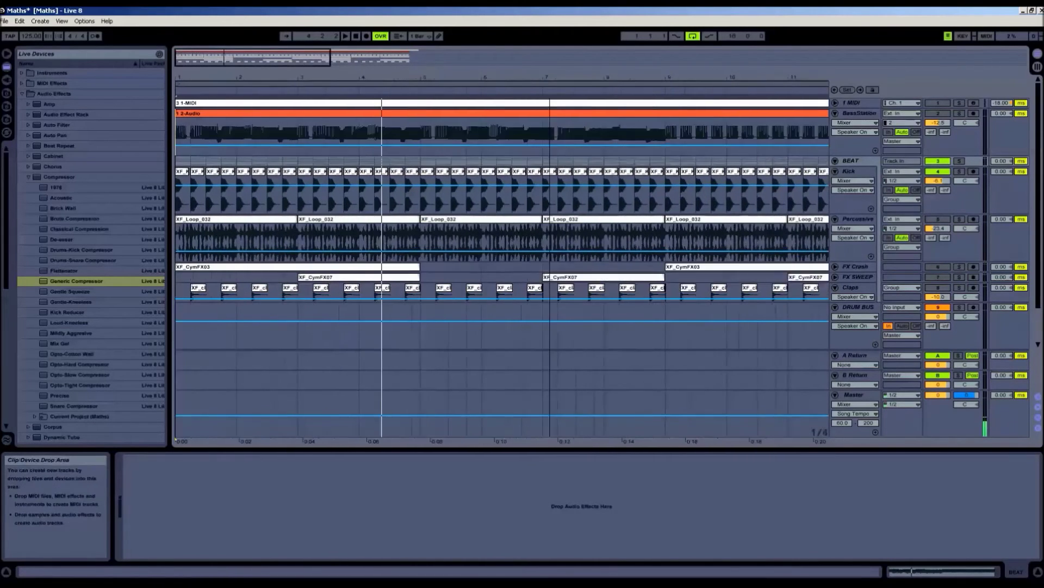
{"action": "left_click", "coordinate": [862, 172]}
{"action": "left_click", "coordinate": [346, 36]}
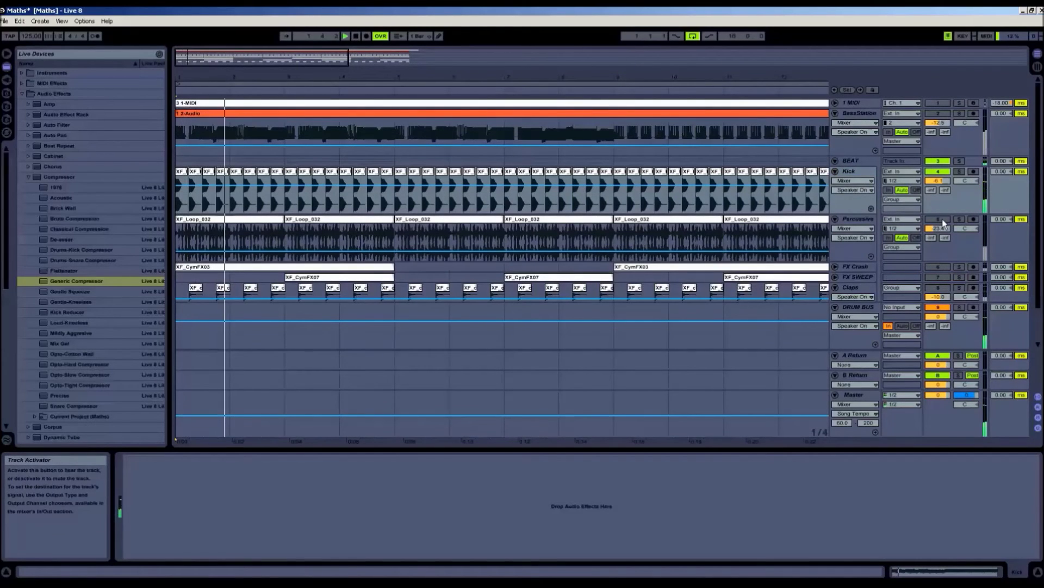
Step: Bring in the Percussive and FX Crash tracks during playback, and restart the arrangement from the beginning
{"action": "left_click", "coordinate": [941, 221]}
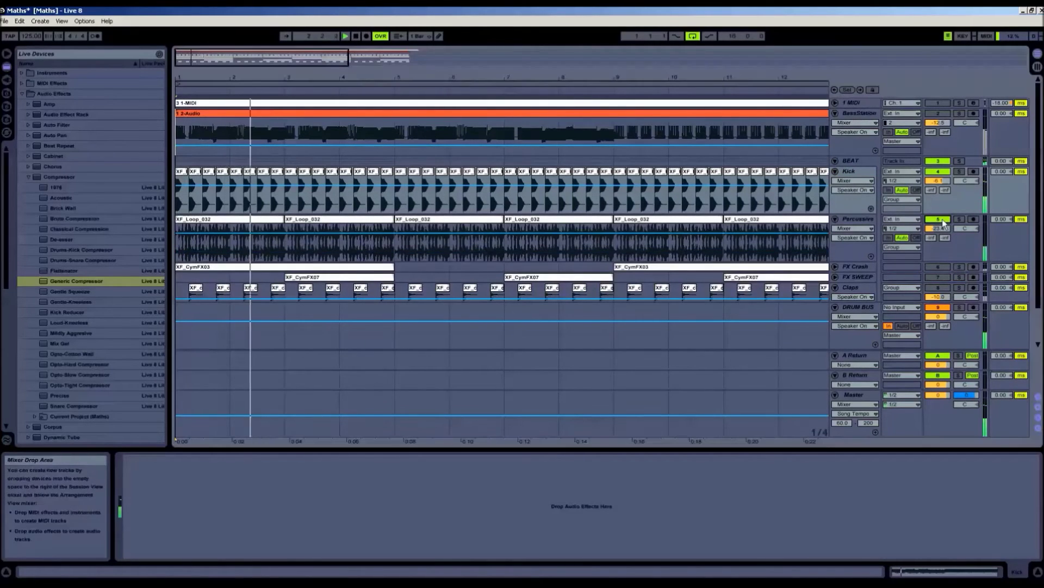
{"action": "left_click", "coordinate": [940, 269]}
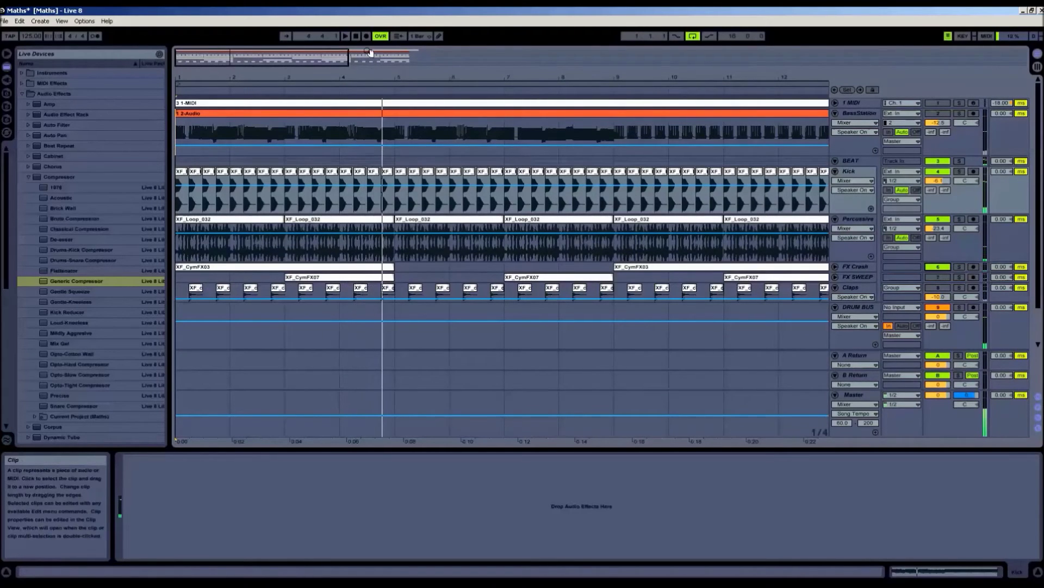
{"action": "left_click", "coordinate": [355, 36]}
{"action": "key", "text": "space"}
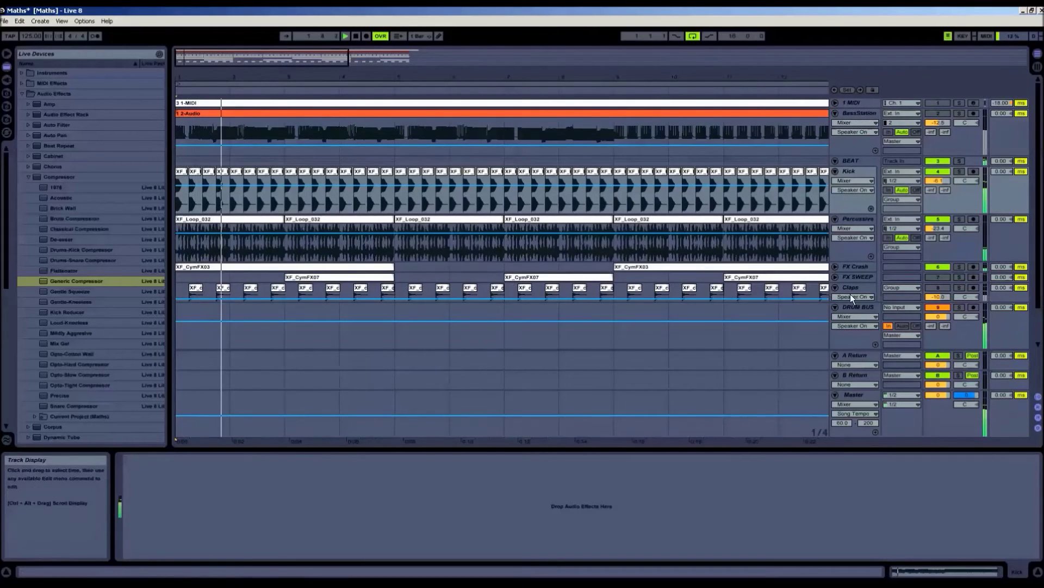
Step: Activate the FX SWEEP track during playback, and unfold the FX SWEEP and FX Crash tracks
{"action": "left_click", "coordinate": [341, 278]}
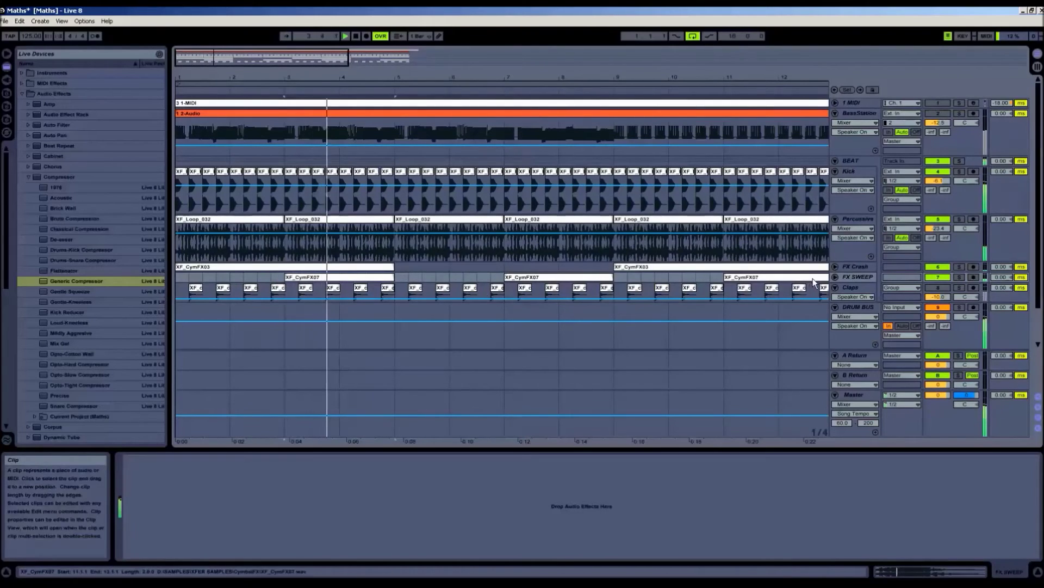
{"action": "left_click", "coordinate": [835, 276]}
{"action": "left_click", "coordinate": [835, 267]}
Step: Activate the Claps track, and return the playback position to the start with the whole arrangement in view
{"action": "scroll", "coordinate": [742, 290], "scroll_direction": "down", "scroll_amount": 3}
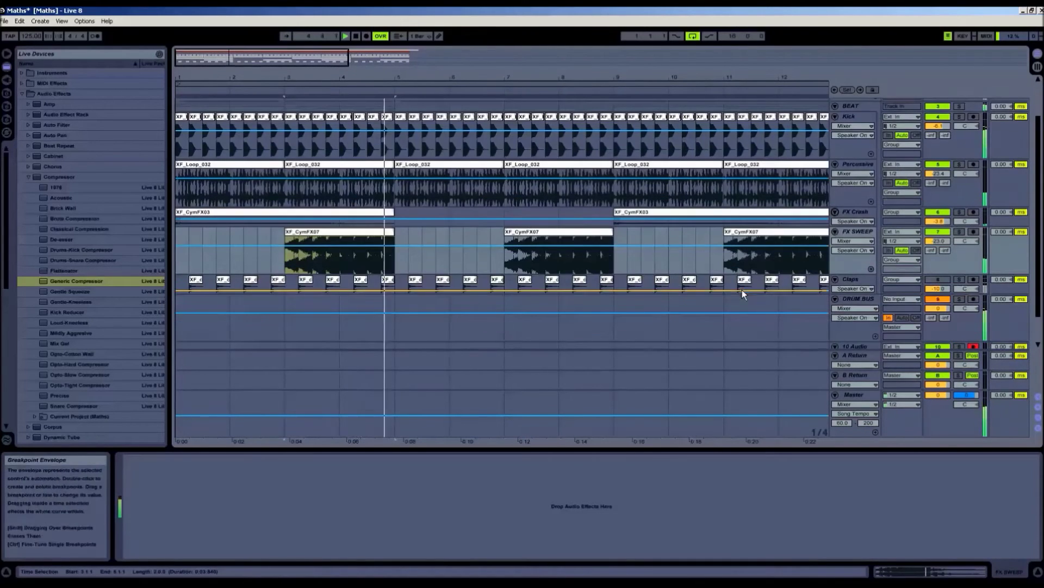
{"action": "scroll", "coordinate": [816, 299], "scroll_direction": "up", "scroll_amount": 1}
{"action": "left_click", "coordinate": [942, 303]}
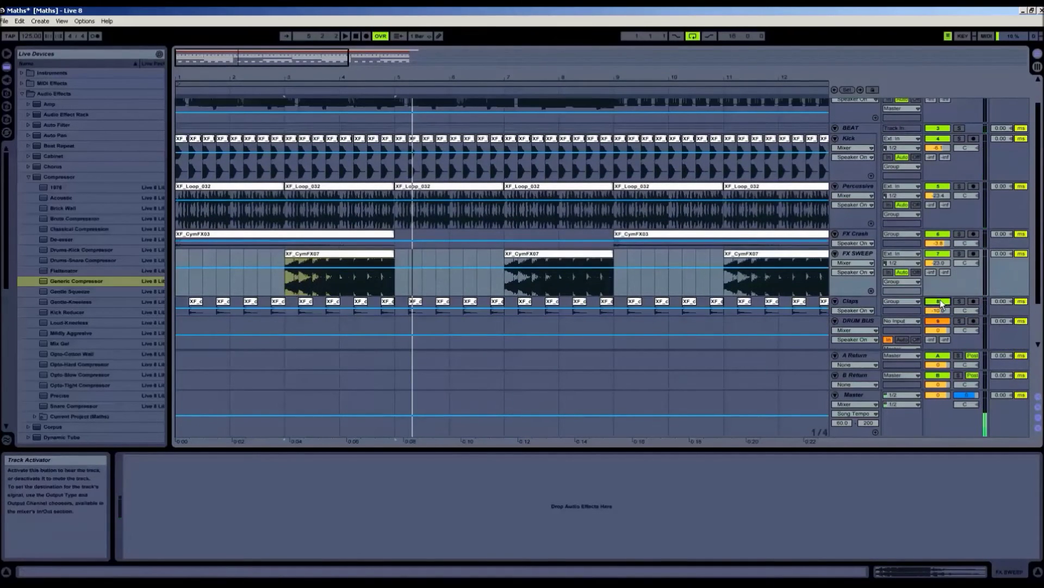
{"action": "key", "text": "minus"}
{"action": "key", "text": "minus"}
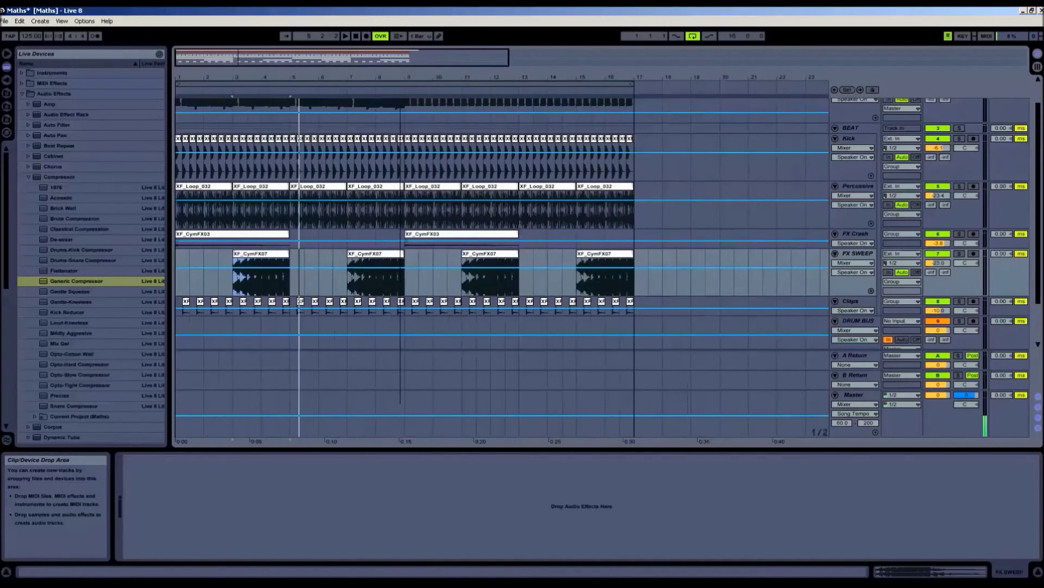
{"action": "key", "text": "minus"}
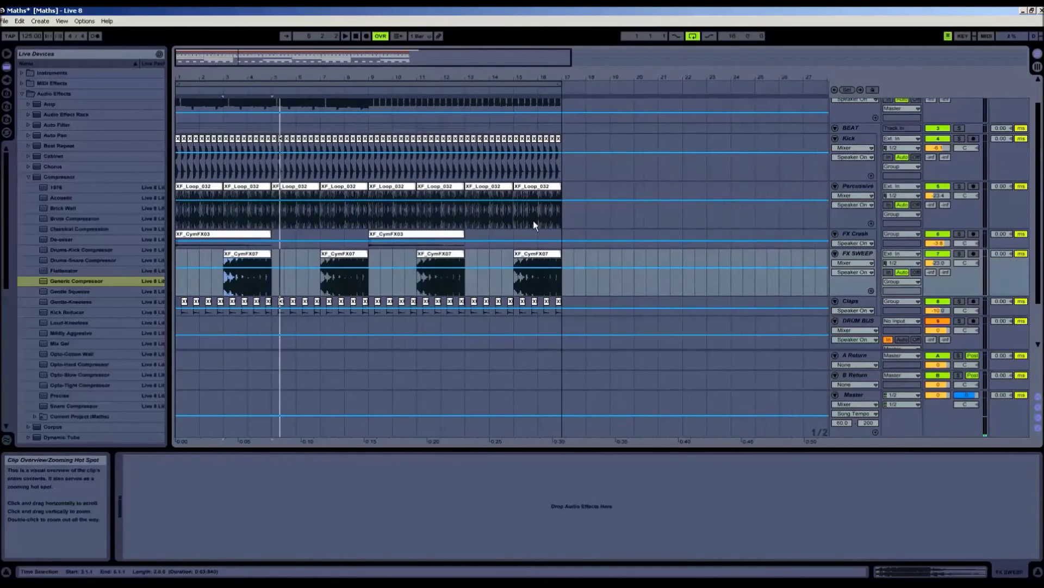
{"action": "scroll", "coordinate": [534, 223], "scroll_direction": "up", "scroll_amount": 1}
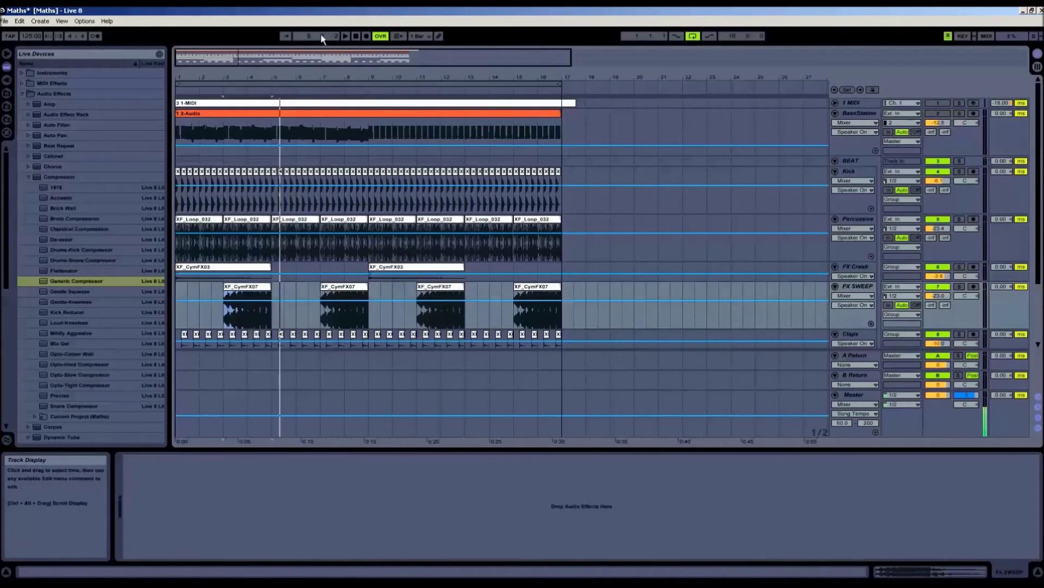
{"action": "left_click_drag", "start_coordinate": [304, 59], "coordinate": [330, 46]}
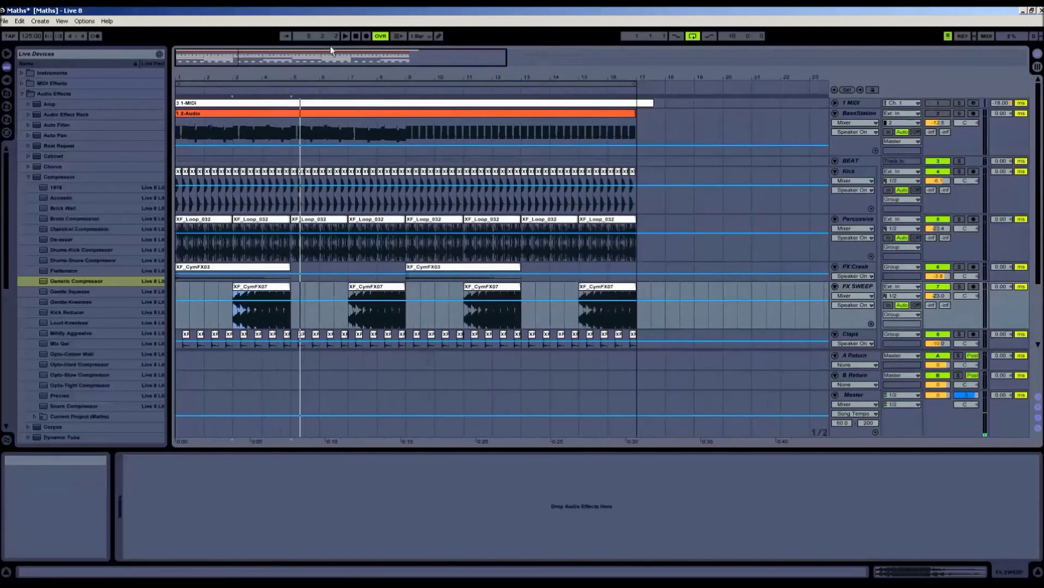
{"action": "left_click", "coordinate": [358, 35]}
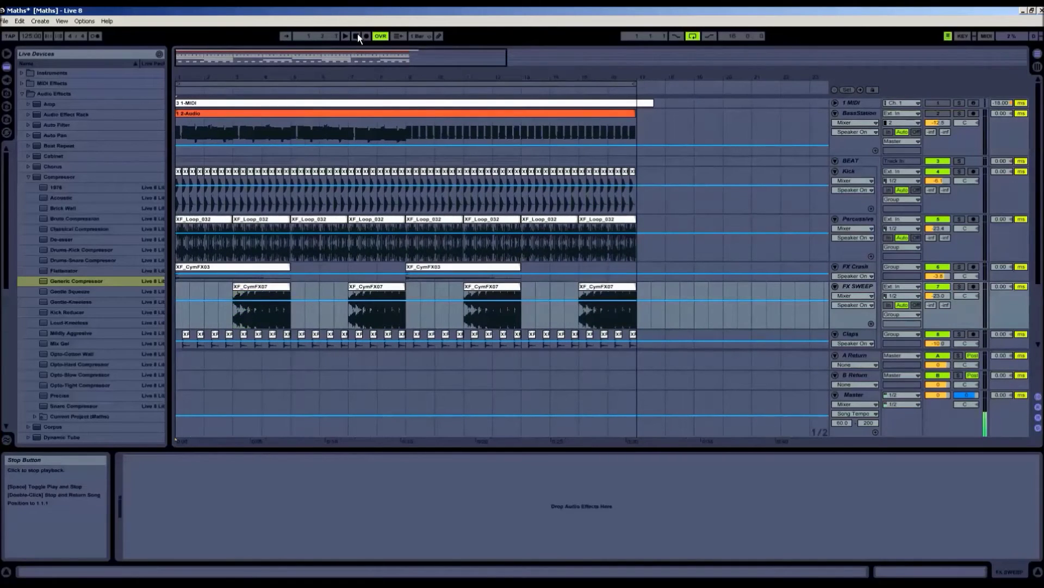
Step: Fold the FX SWEEP, FX Crash, Percussive and Kick tracks
{"action": "left_click", "coordinate": [836, 286]}
{"action": "left_click", "coordinate": [835, 267]}
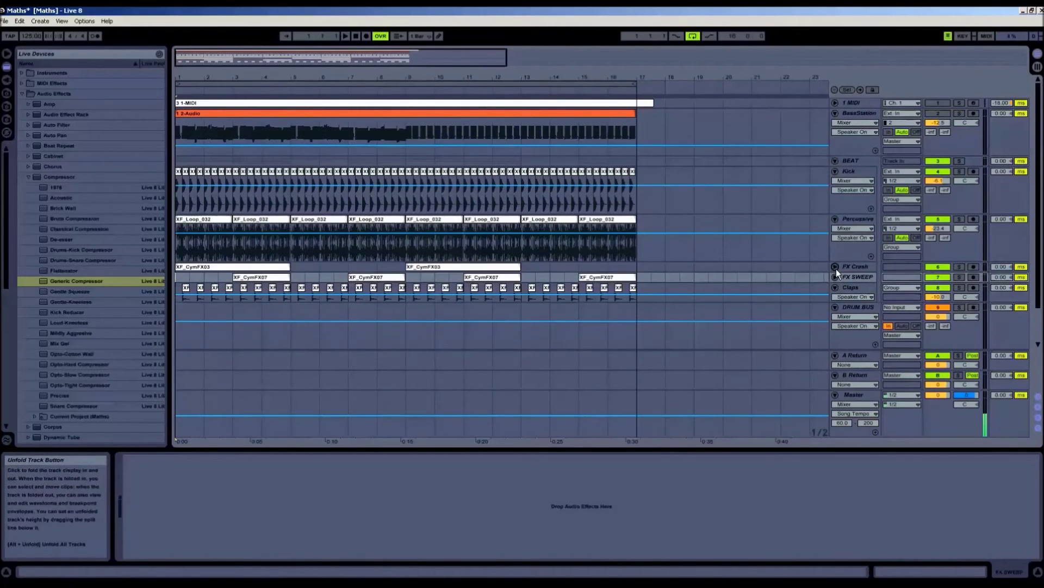
{"action": "left_click", "coordinate": [836, 219]}
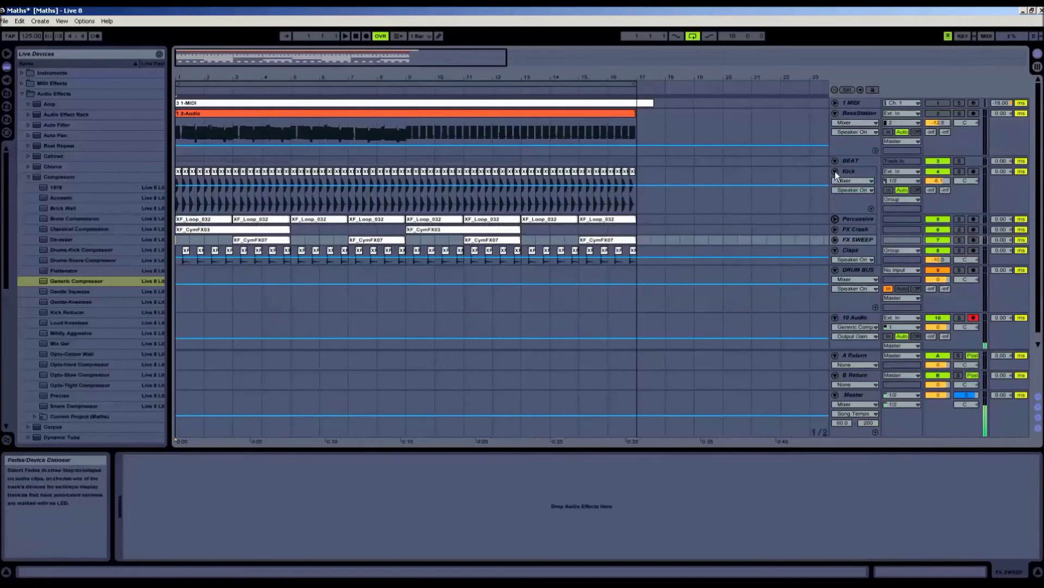
{"action": "left_click", "coordinate": [835, 171]}
Step: Reactivate the BassStation track, play it together with the drums from the start, and show its device chain
{"action": "left_click_drag", "start_coordinate": [388, 145], "coordinate": [388, 127]}
{"action": "left_click", "coordinate": [350, 36]}
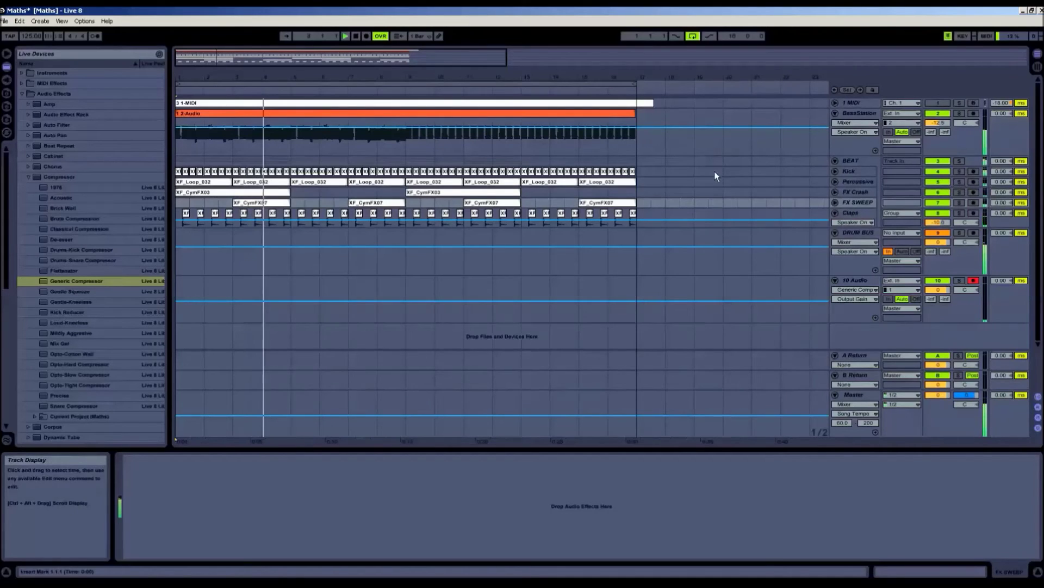
{"action": "left_click", "coordinate": [862, 111]}
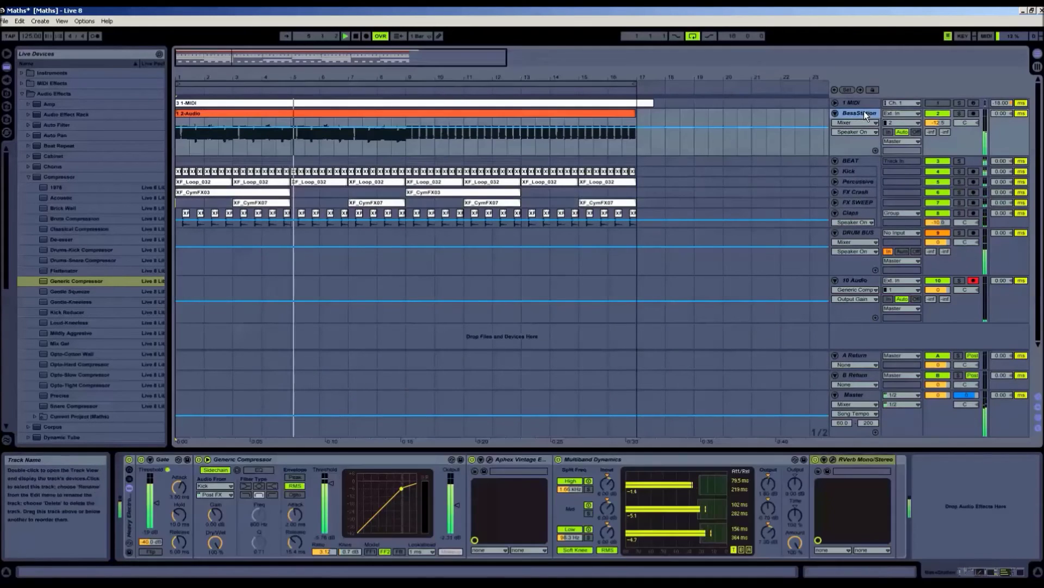
Step: Switch off the BassStation track's effect rack and listen to the unprocessed bass with the drums from the start
{"action": "left_click", "coordinate": [130, 460]}
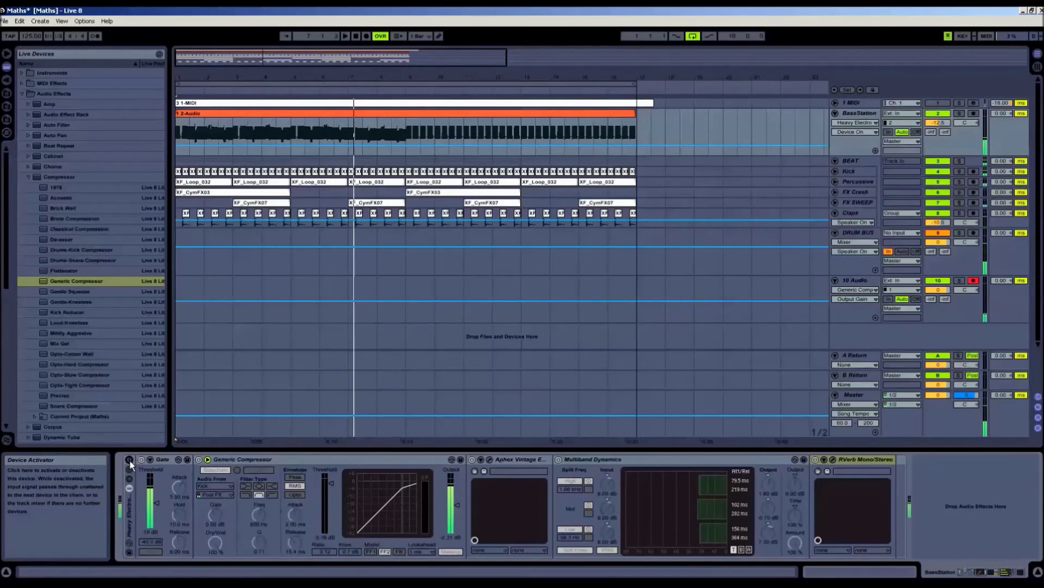
{"action": "left_click", "coordinate": [354, 35]}
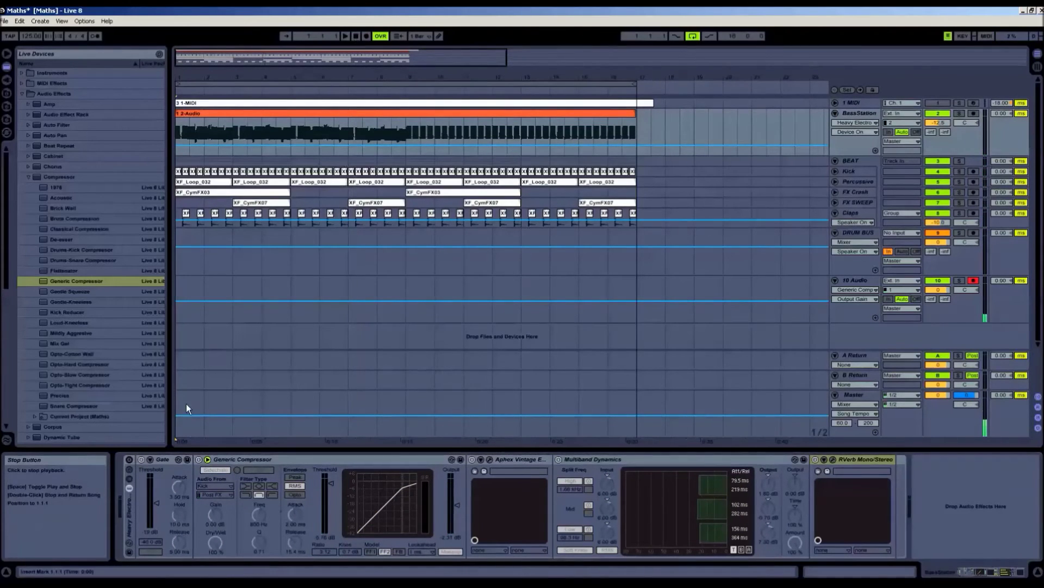
{"action": "key", "text": "space"}
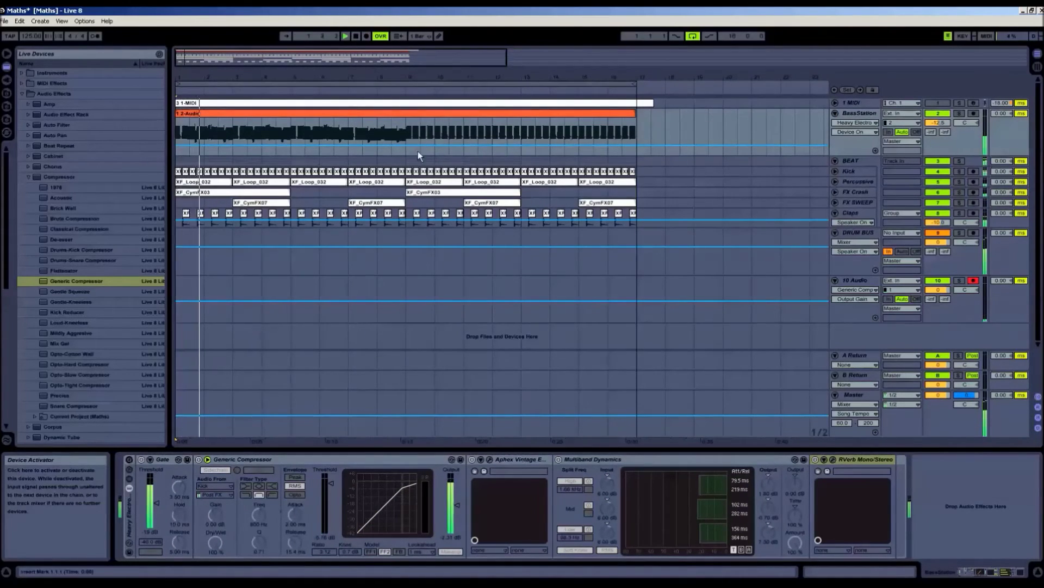
Step: Listen from bar 9 with the BassStation effect rack switched back on, and return playback to the start
{"action": "left_click", "coordinate": [405, 140]}
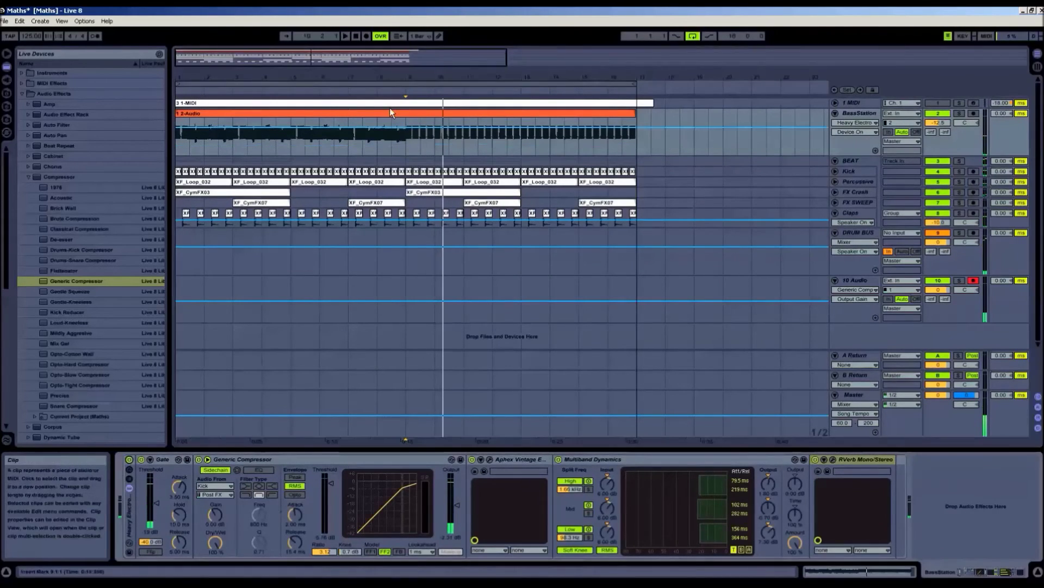
{"action": "key", "text": "space"}
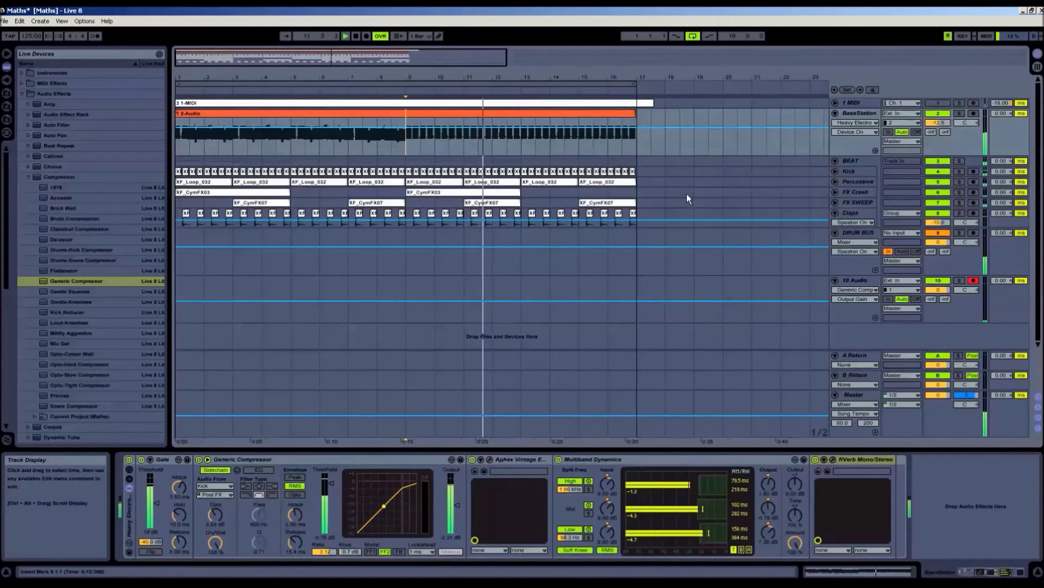
{"action": "key", "text": "space"}
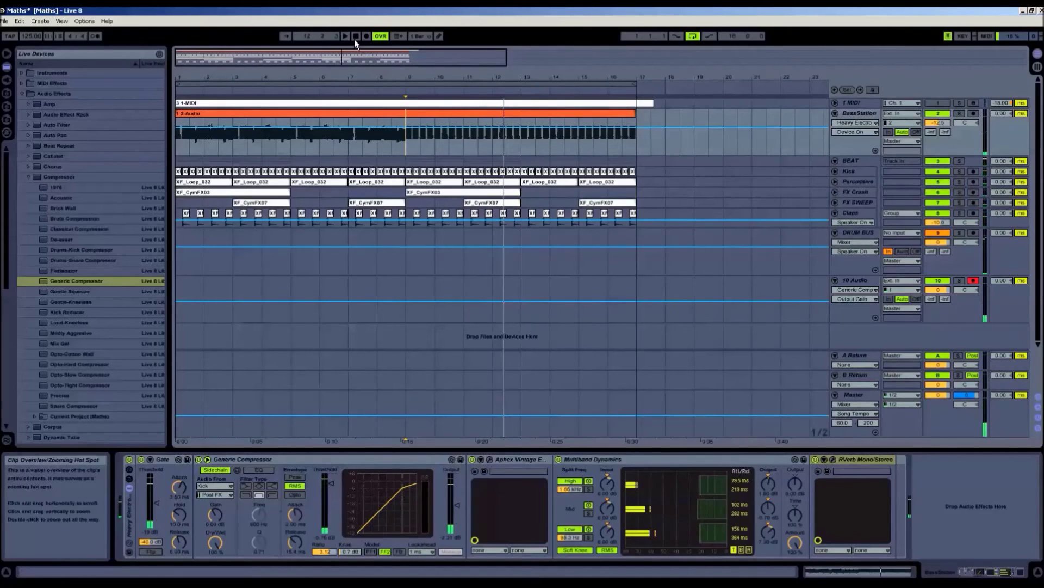
{"action": "left_click", "coordinate": [355, 36]}
{"action": "left_click", "coordinate": [354, 36]}
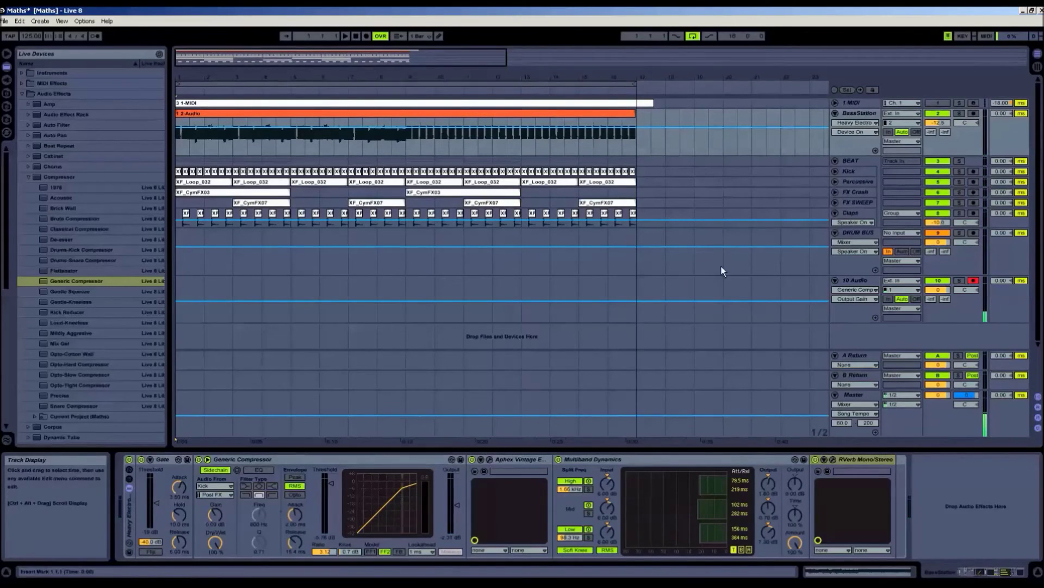